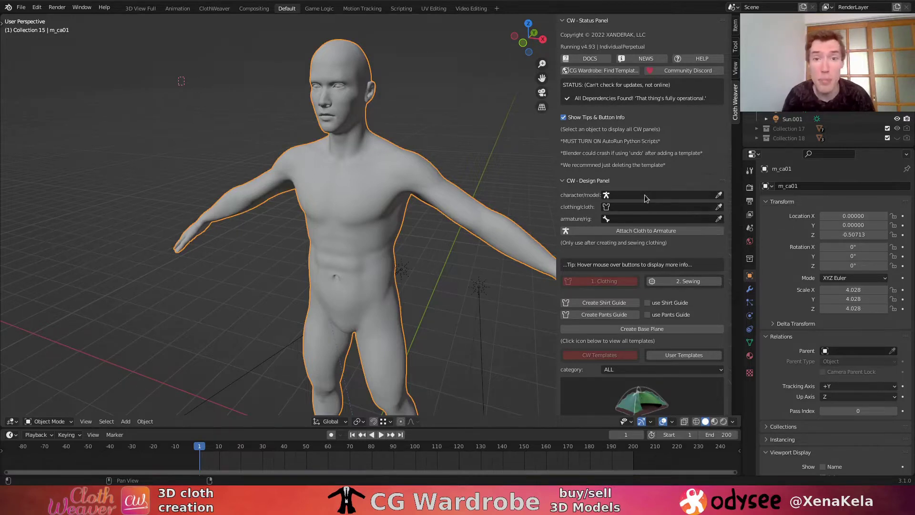
- Assign the m_ca01 body as the character model and add the 2D Shorts clothing template
click(720, 196)
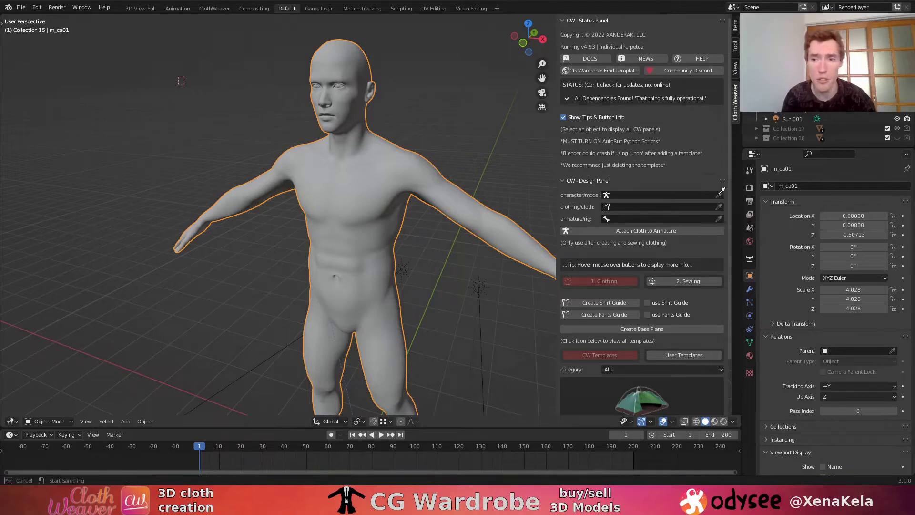
click(343, 195)
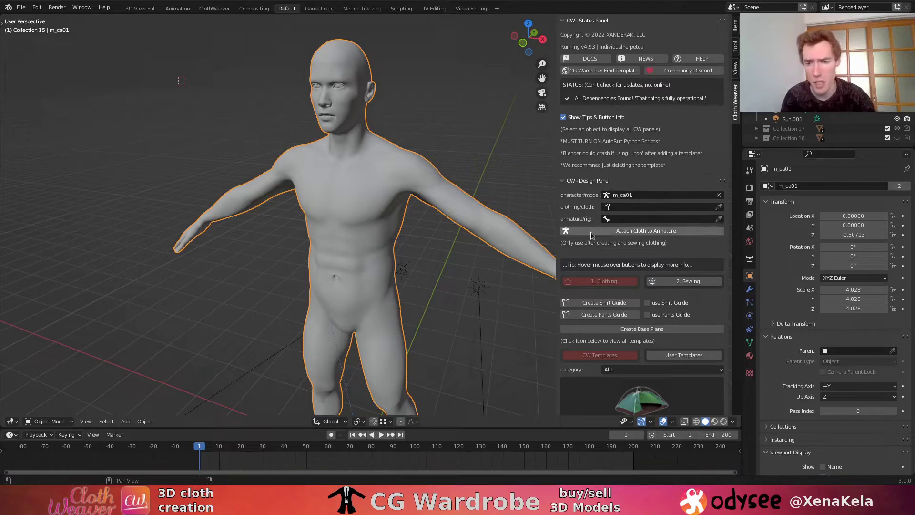
scroll(592, 235, down, 3)
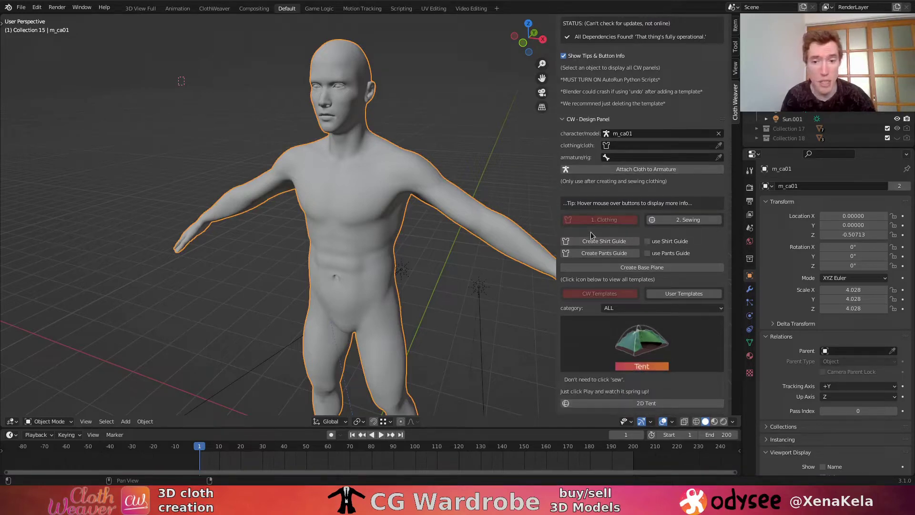
click(622, 331)
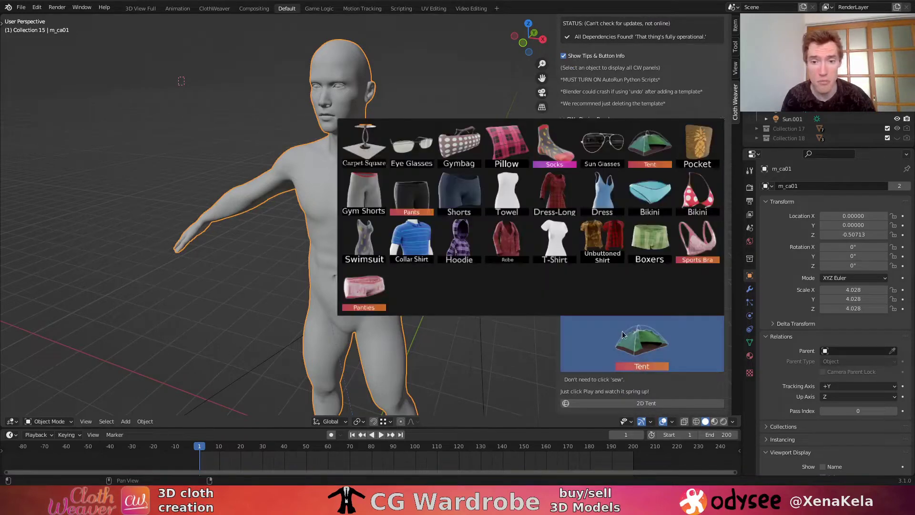
click(457, 205)
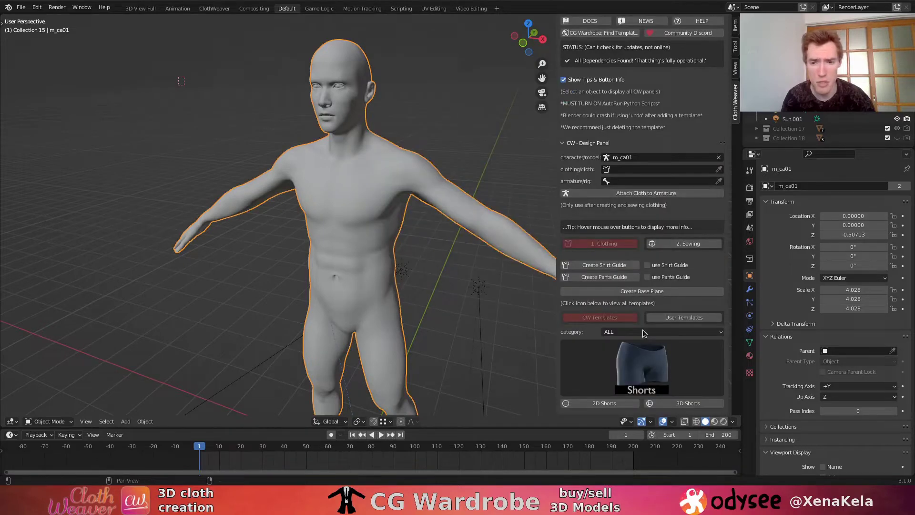
click(603, 403)
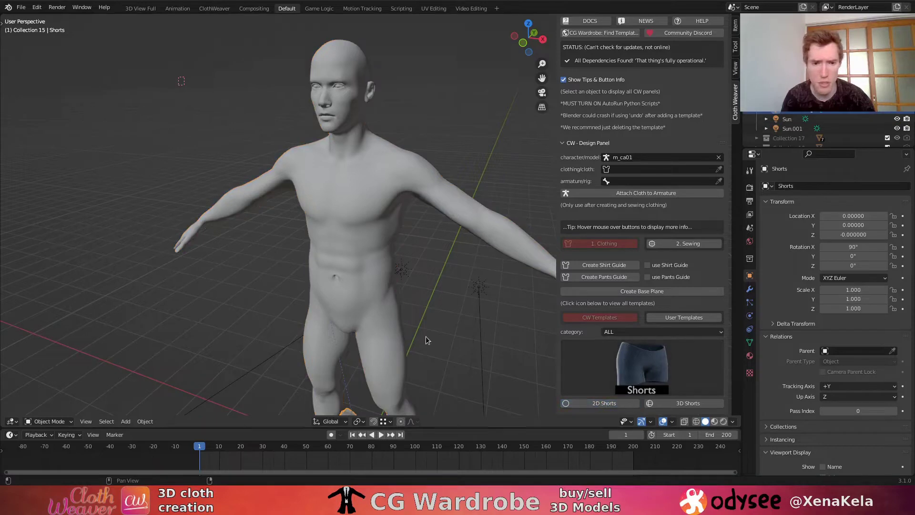
- Raise the shorts along global Z by about 3.25 to bring them up to the body's hips
key(g)
key(z)
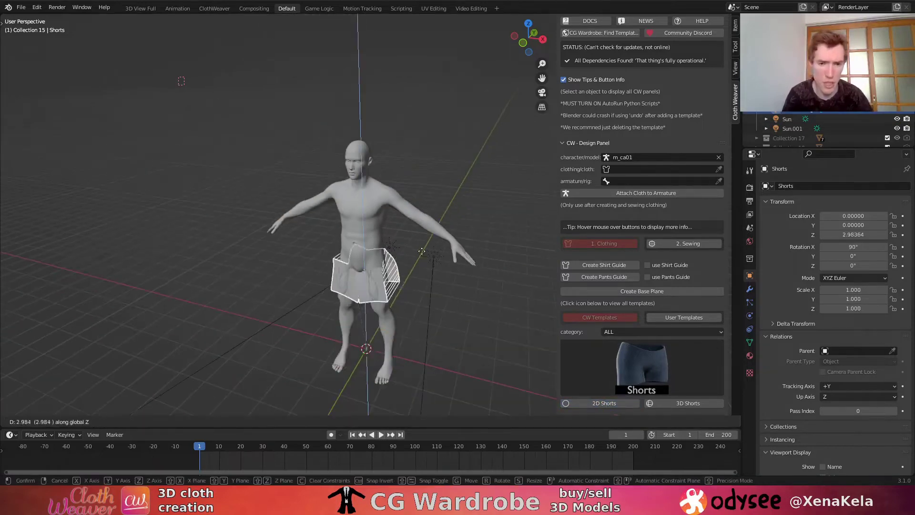
click(419, 250)
- Turn on X-ray display and raise the shorts about 0.25 along Z to the waist in front view
key(KP_3)
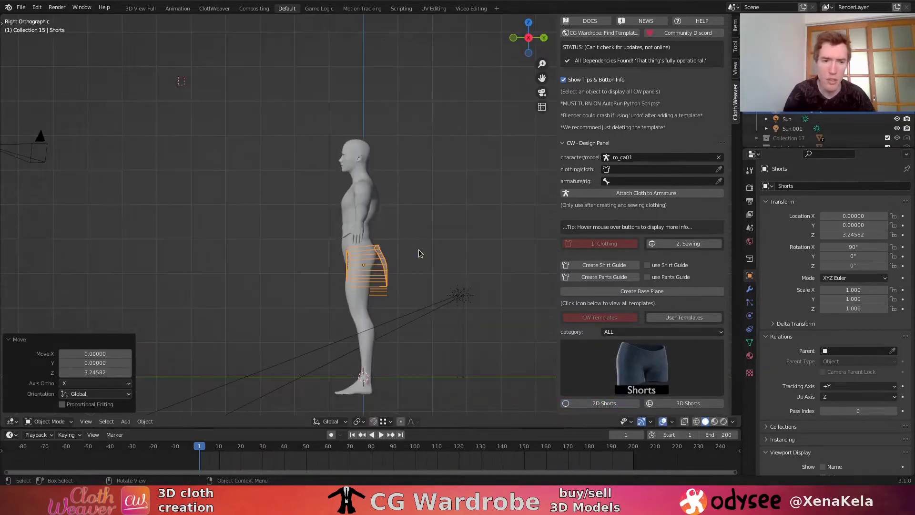
key(t)
key(t)
scroll(418, 250, down, 2)
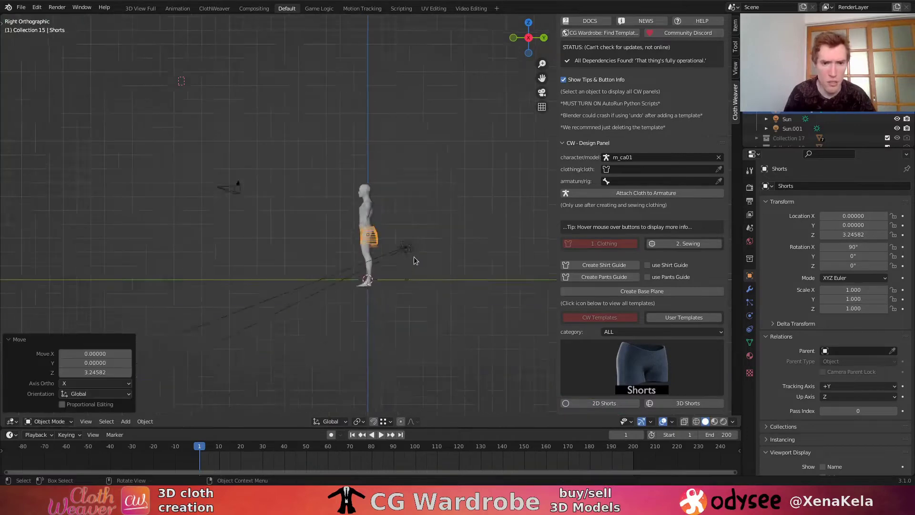
scroll(413, 261, up, 8)
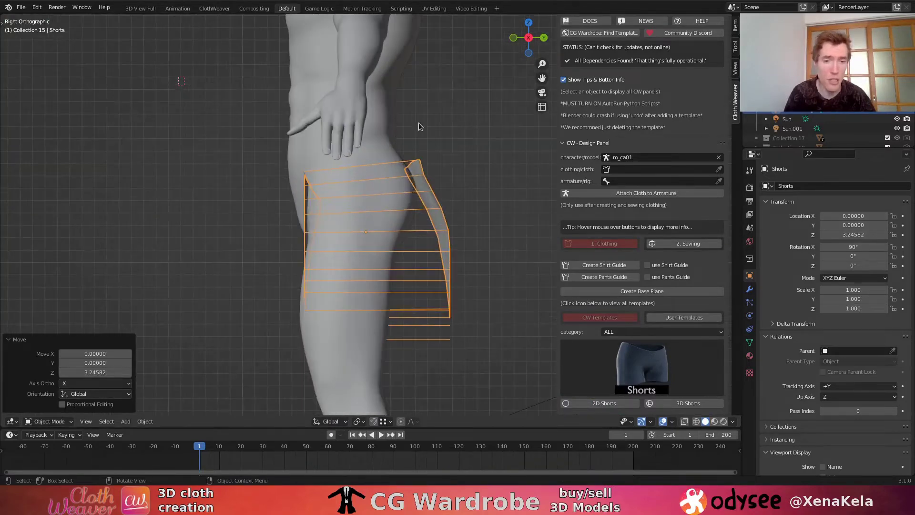
key(alt+z)
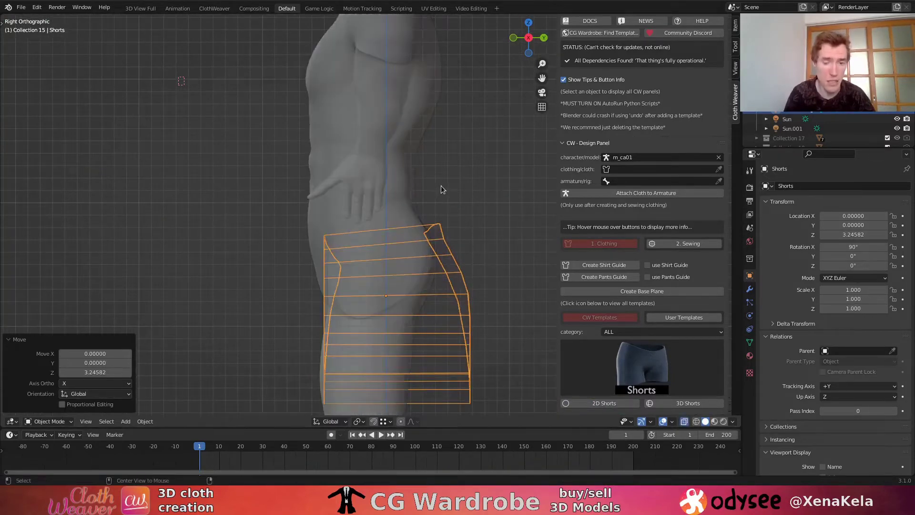
scroll(382, 208, down, 1)
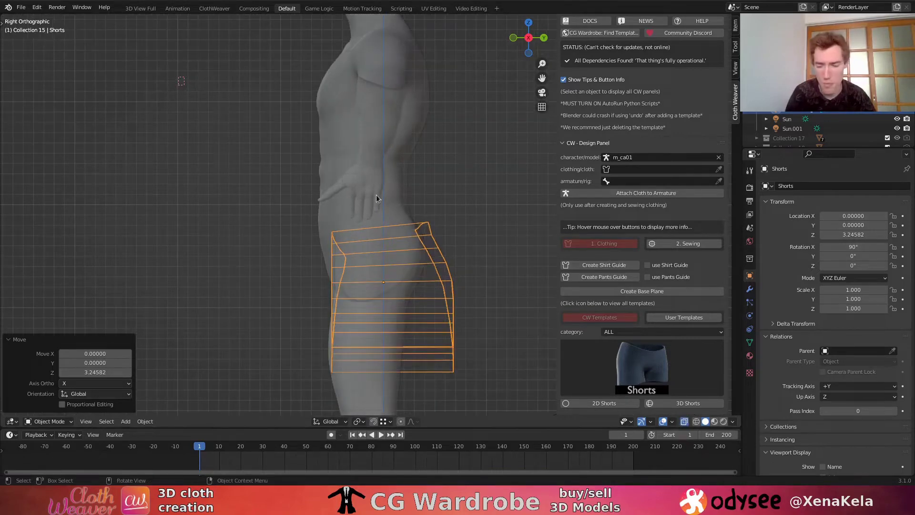
key(KP_1)
key(g)
key(z)
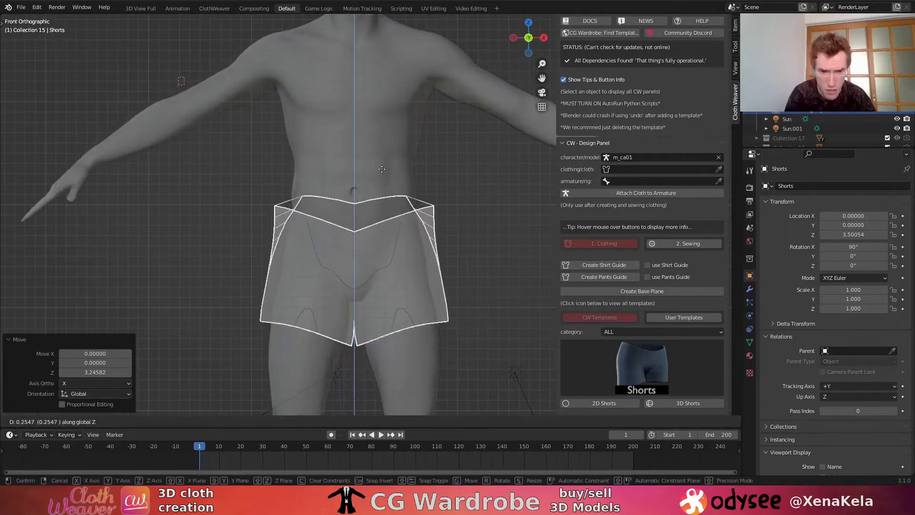
click(381, 171)
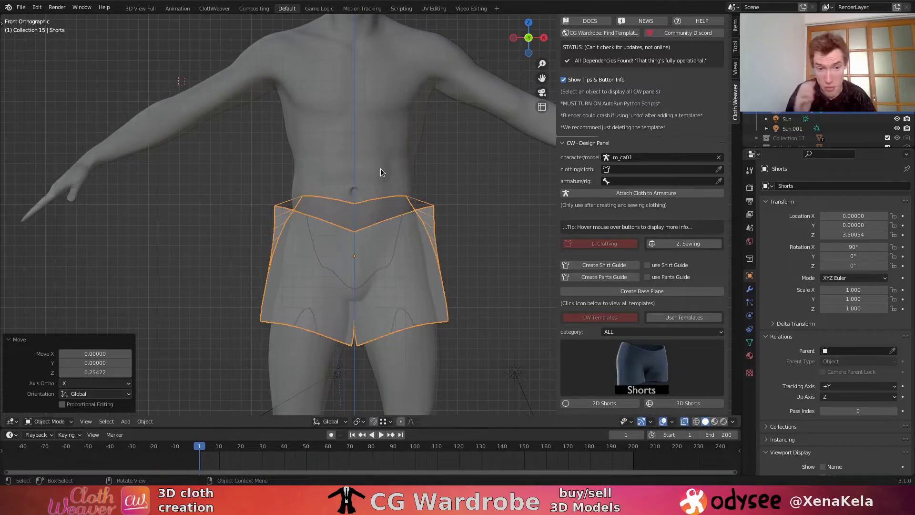
- In Edit Mode, select the shorts' front panel in side view and move it along Y until it clears the front of the body
key(KP_3)
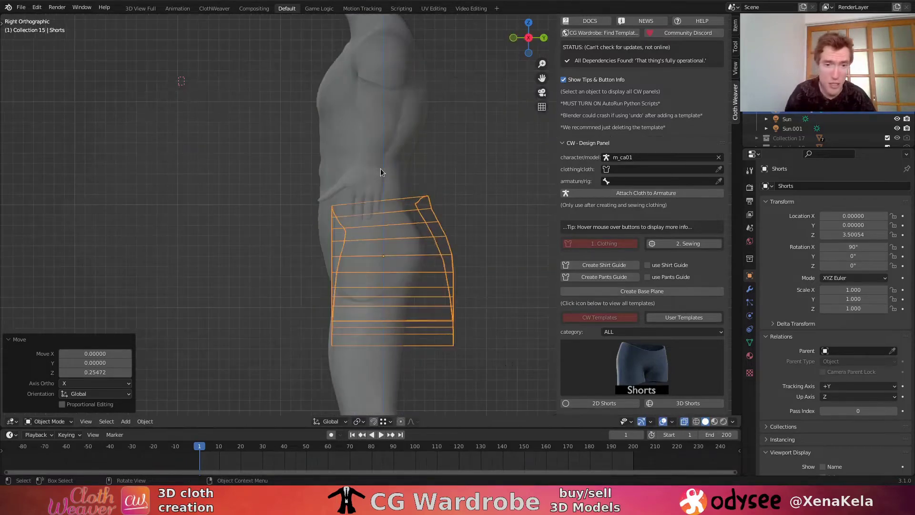
key(g)
click(381, 171)
key(Tab)
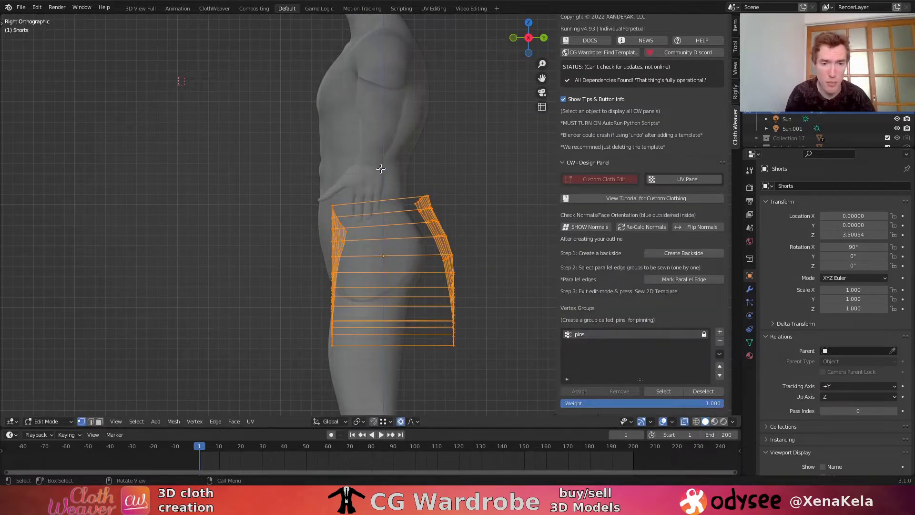
key(alt+a)
key(b)
drag(363, 135, 279, 390)
key(g)
key(y)
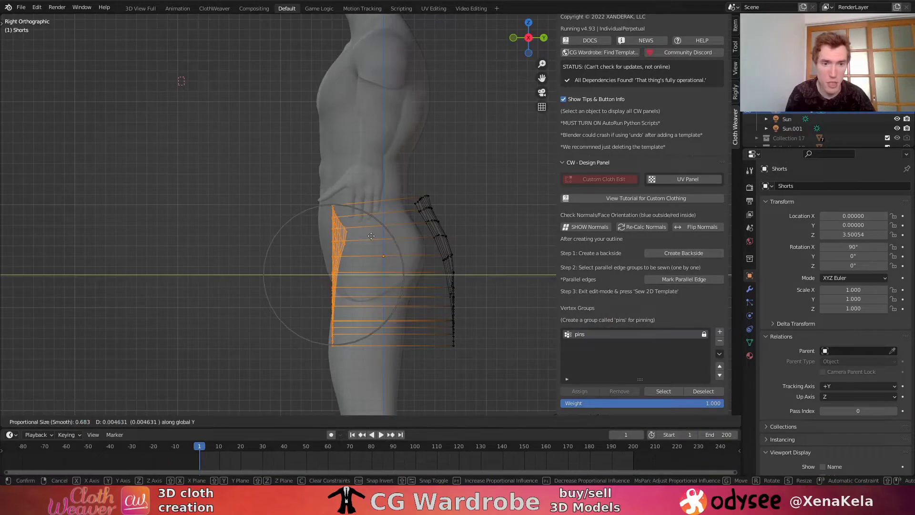
click(351, 235)
- Move the shorts' back panel about 0.10 along Y away from the body, then return to Object Mode with X-ray off
key(alt+a)
drag(509, 130, 396, 367)
key(g)
key(y)
click(455, 248)
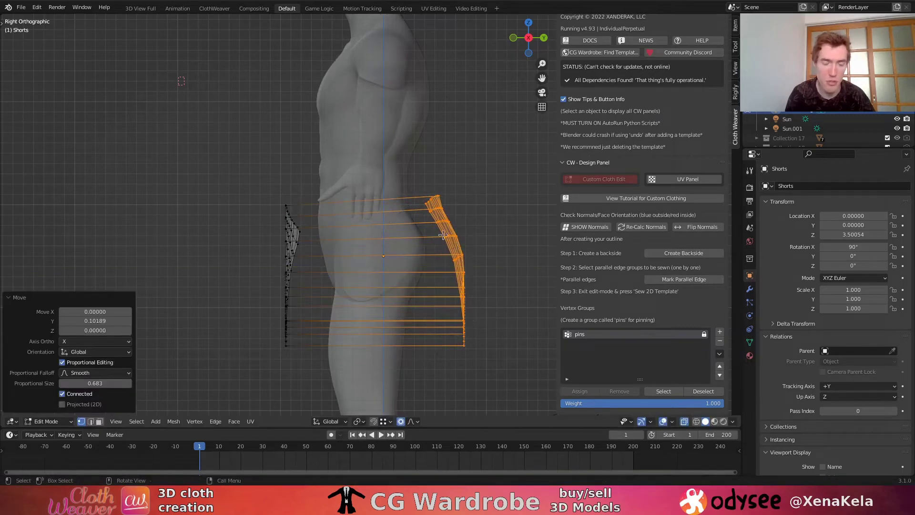
middle_drag(455, 248, 457, 213)
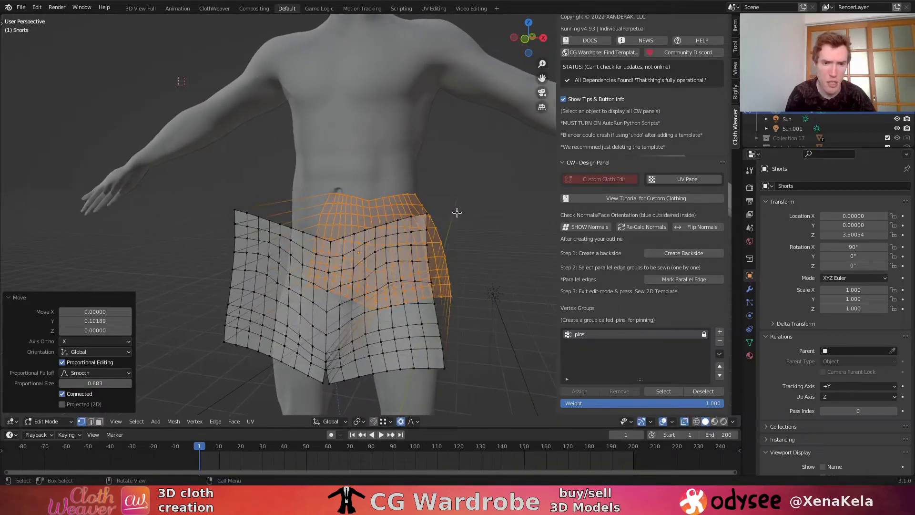
key(Tab)
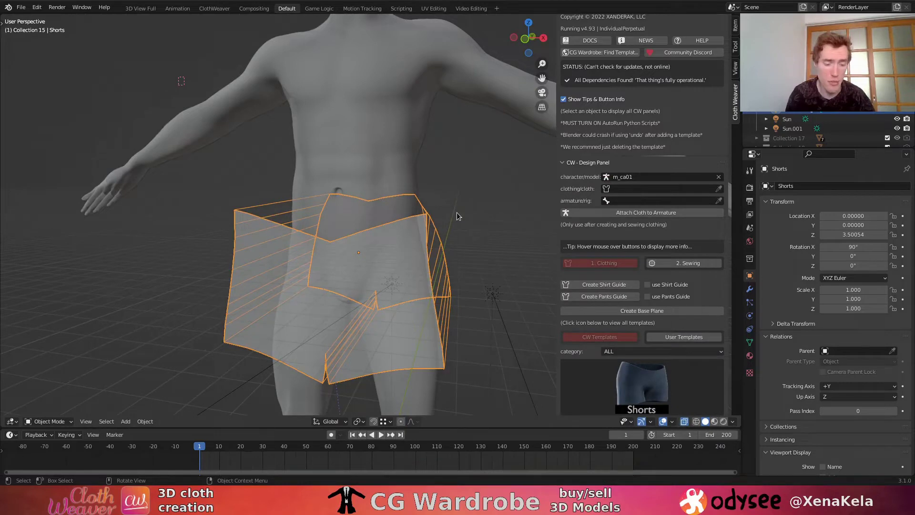
key(alt+z)
- Assign the Shorts object as the clothing/cloth in the CW Design Panel
key(KP_3)
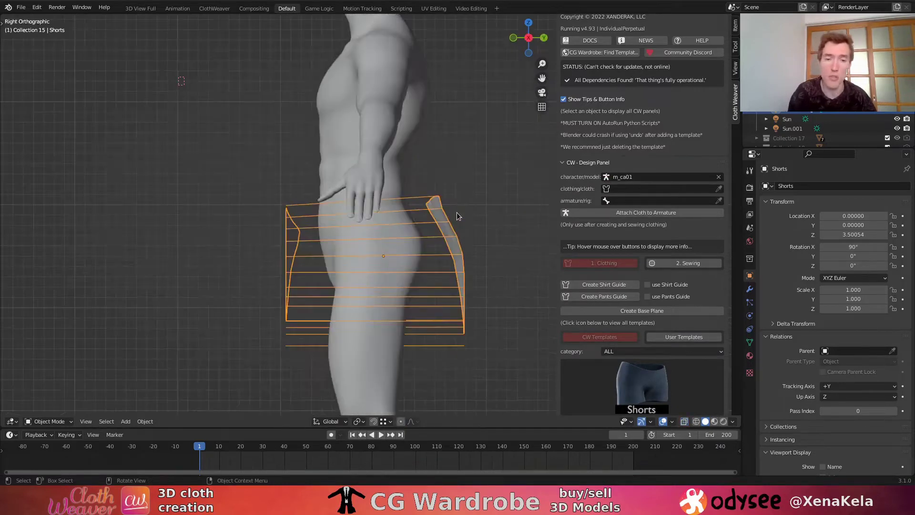
middle_drag(457, 212, 667, 200)
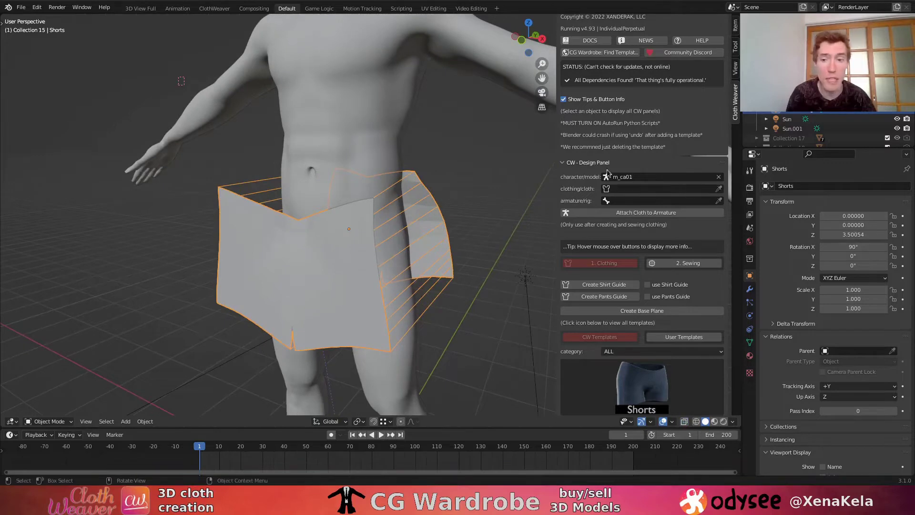
click(719, 189)
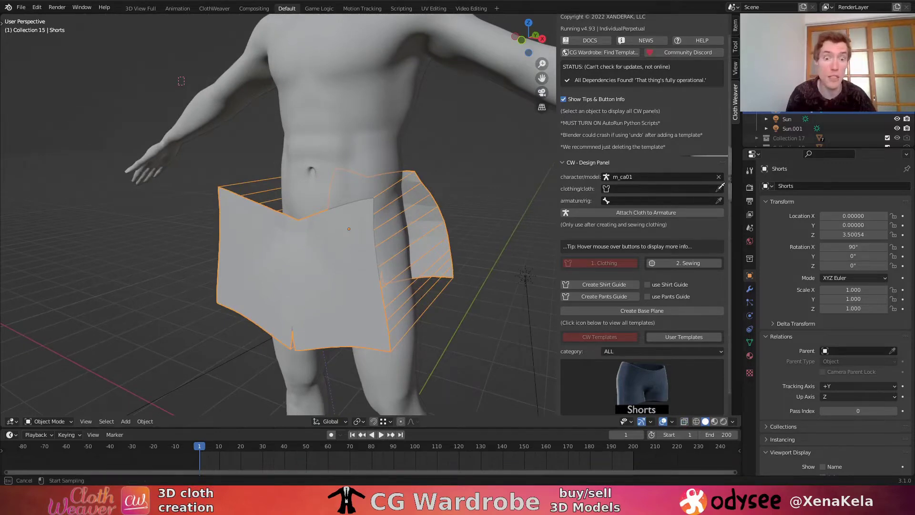
click(244, 224)
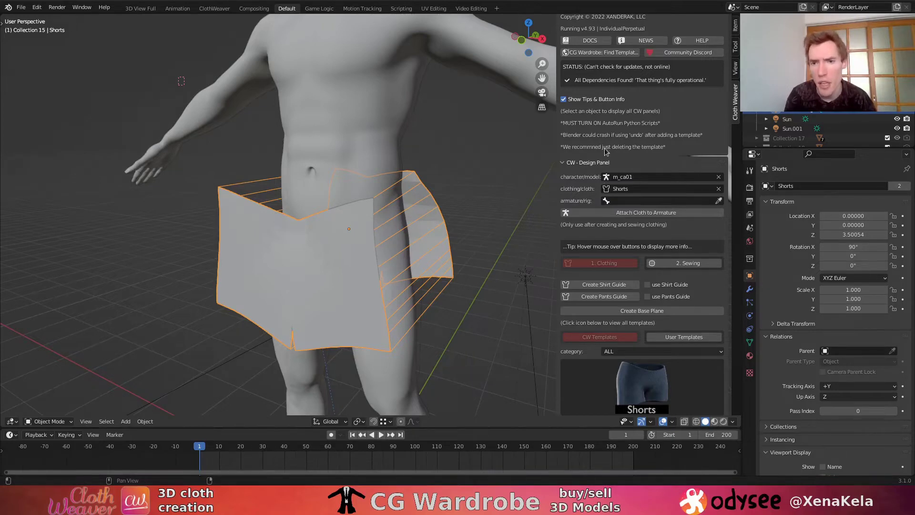
- Hide the tips and button info in the CW Status Panel and show them again
click(571, 103)
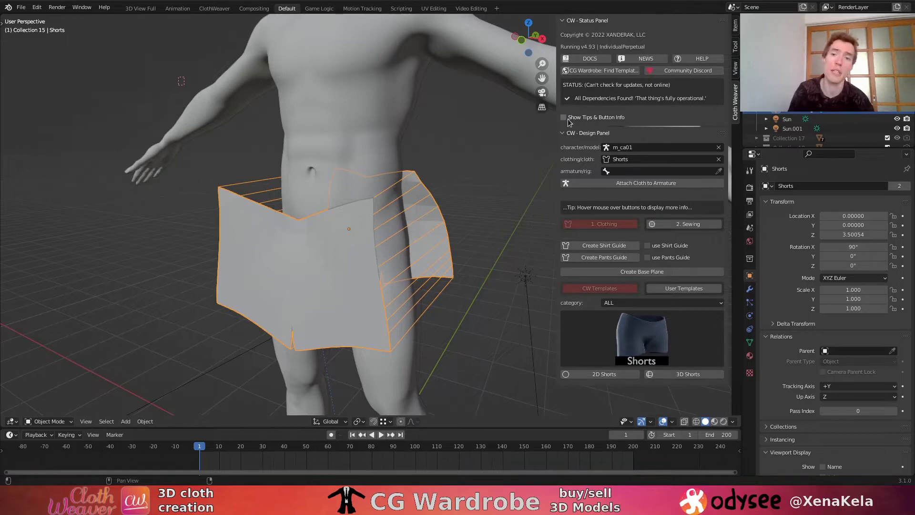
click(568, 118)
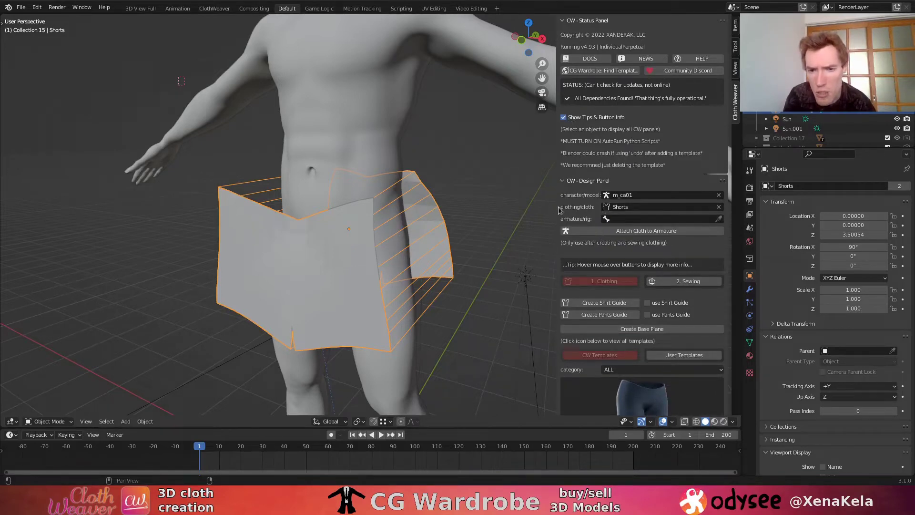
- Widen the Cloth Weaver sidebar and enlarge its contents so the labels and tips are fully readable
drag(557, 205, 526, 204)
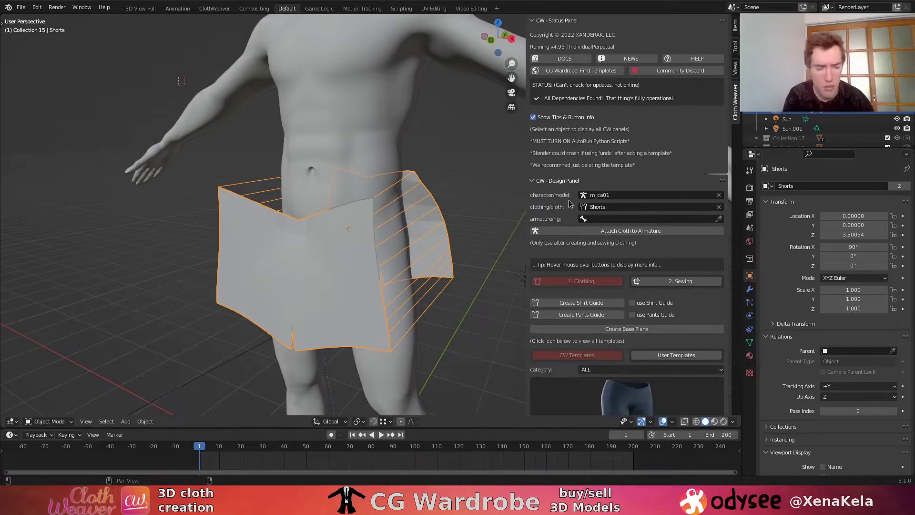
ctrl+middle_drag(572, 202, 571, 167)
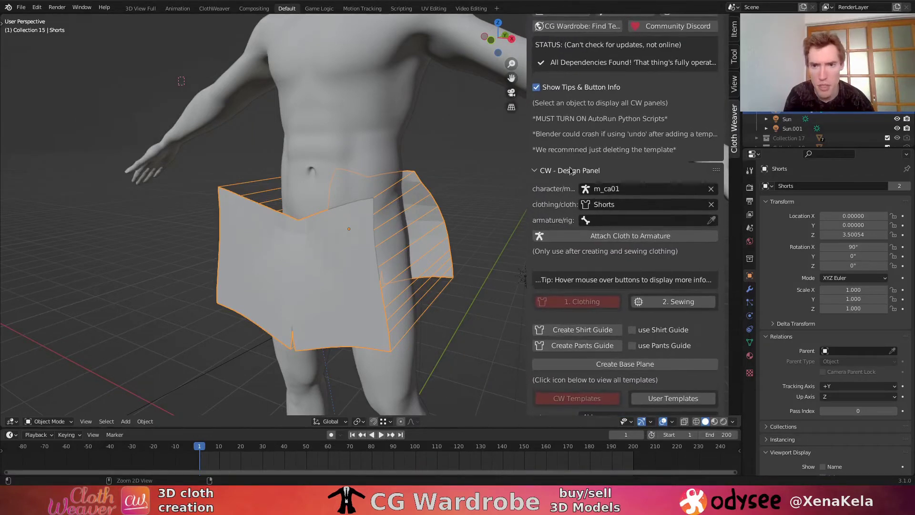
drag(528, 138, 481, 137)
scroll(568, 169, up, 4)
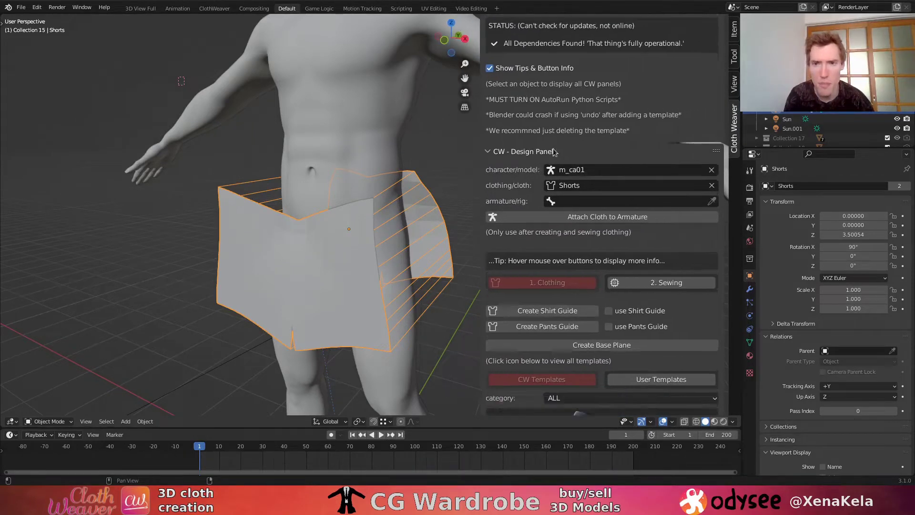
scroll(569, 170, down, 1)
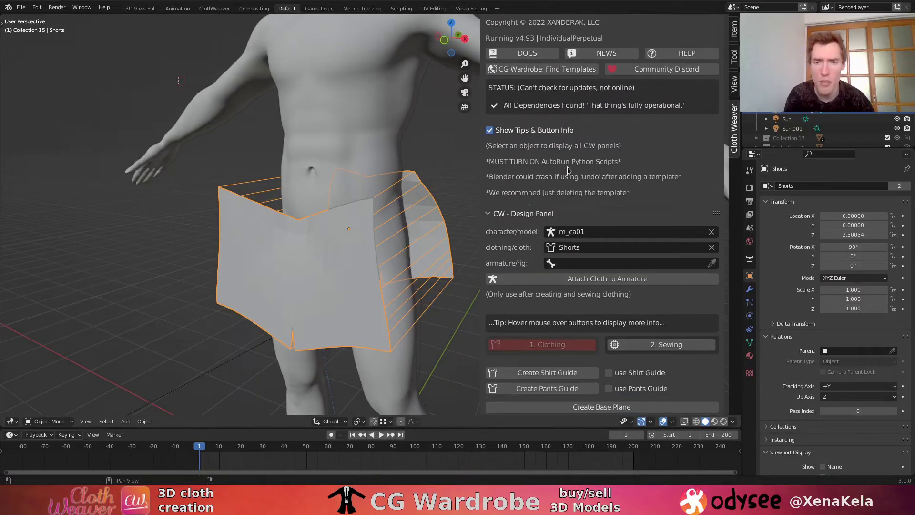
scroll(569, 170, up, 1)
ctrl+middle_drag(569, 169, 565, 171)
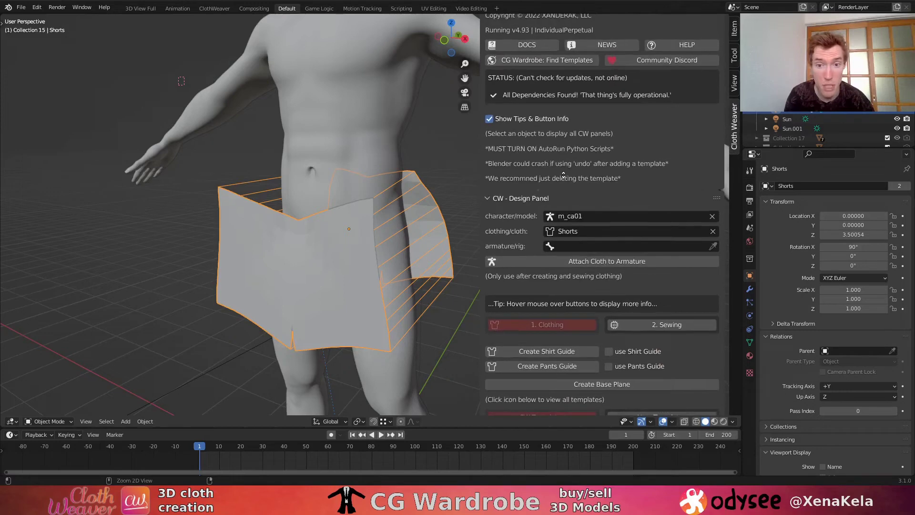
scroll(562, 168, down, 1)
scroll(563, 168, up, 2)
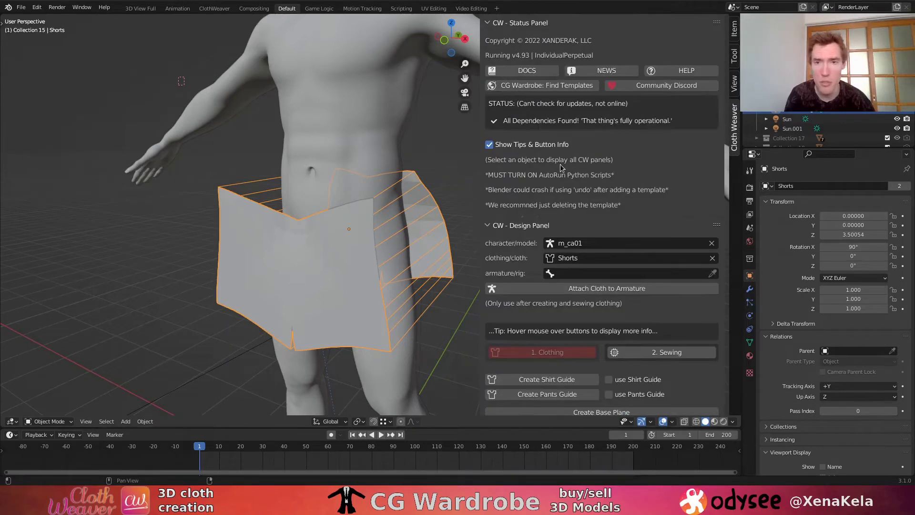
- Try to pick an armature/rig from the viewport for the CW Design Panel
scroll(562, 167, down, 5)
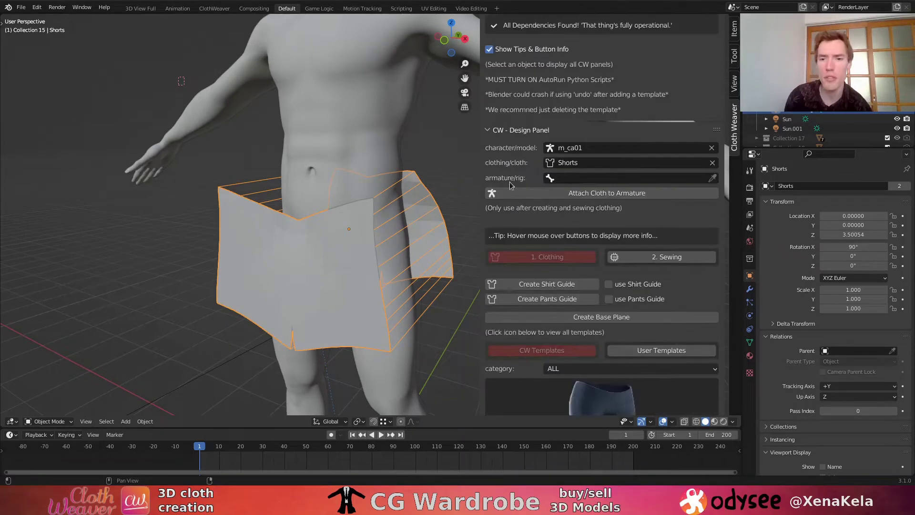
click(712, 177)
click(153, 248)
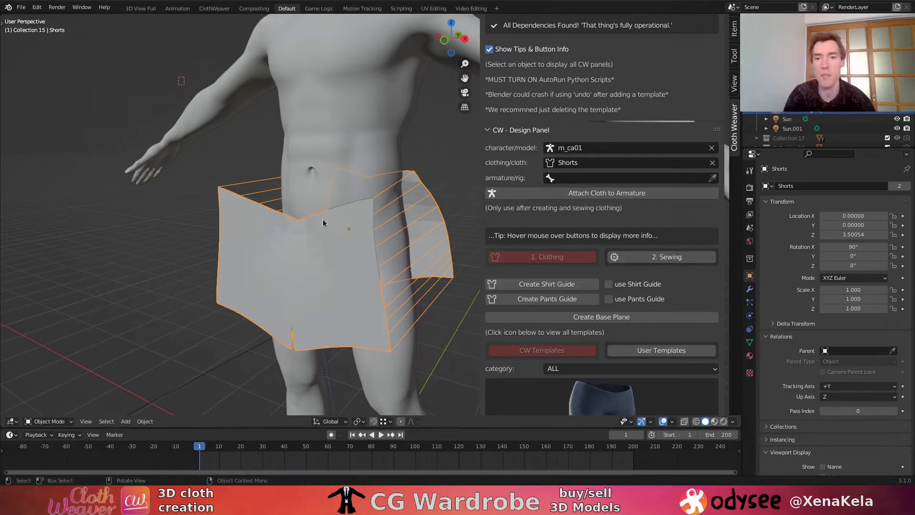
- Hide the tips and button info in the CW Status Panel
click(491, 51)
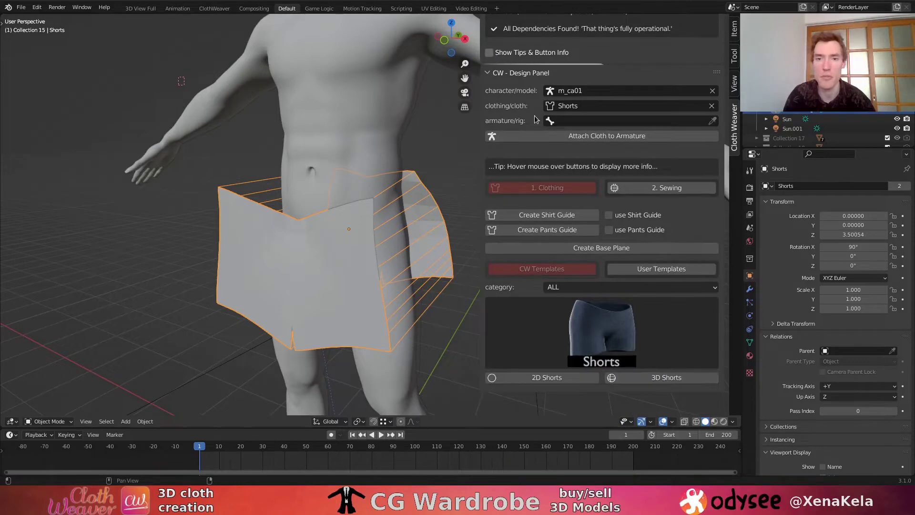
- Switch the CW Design Panel to the Sewing stage
scroll(536, 119, up, 5)
scroll(566, 201, down, 3)
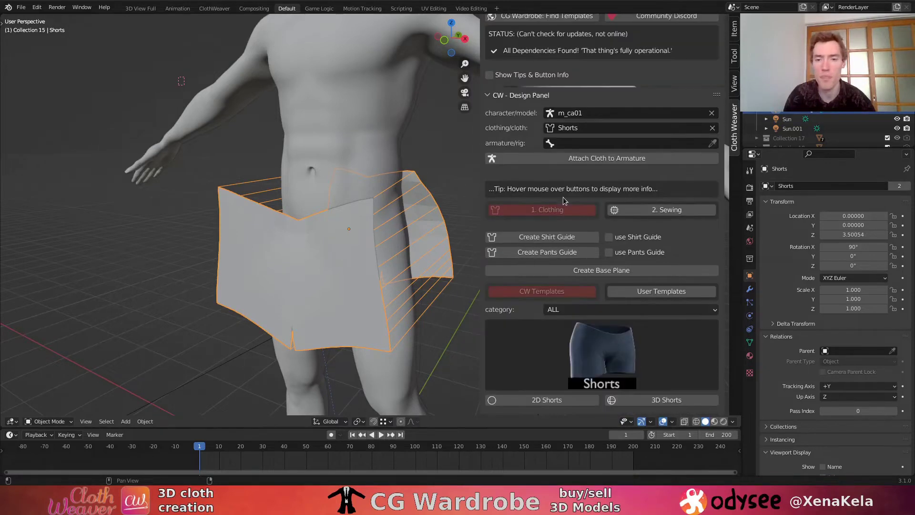
click(660, 211)
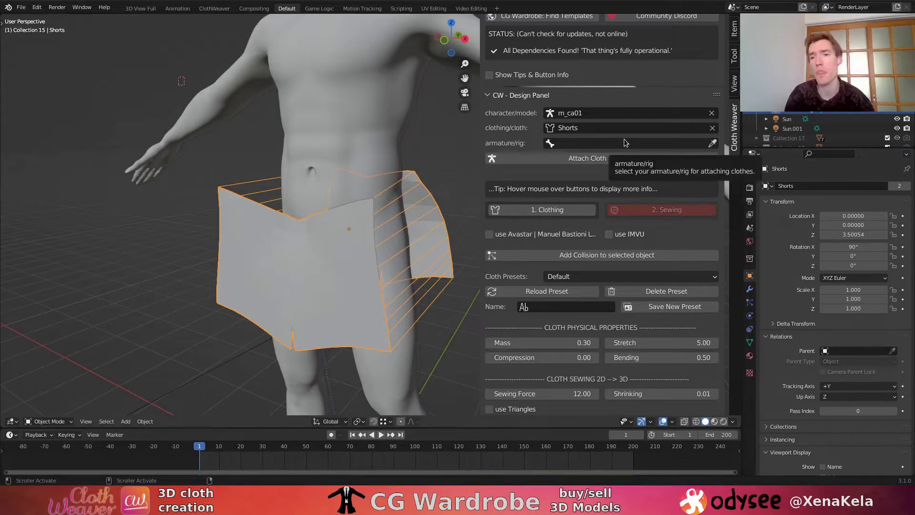
- Select the m_ca01 body and add collision to it
scroll(626, 143, up, 4)
click(403, 88)
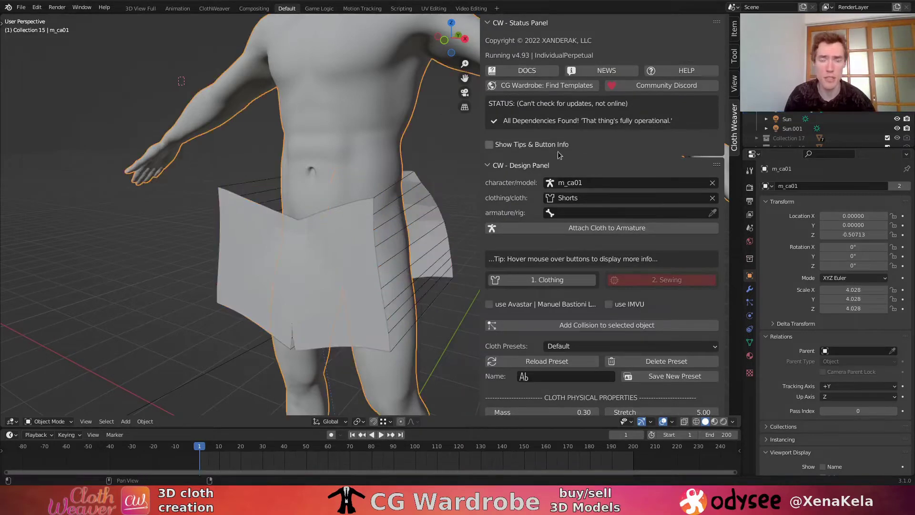
scroll(563, 160, down, 5)
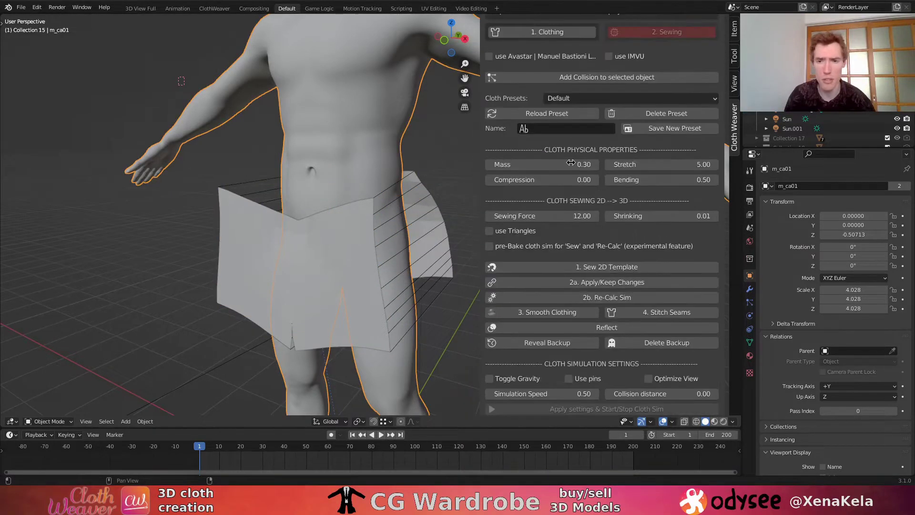
click(615, 193)
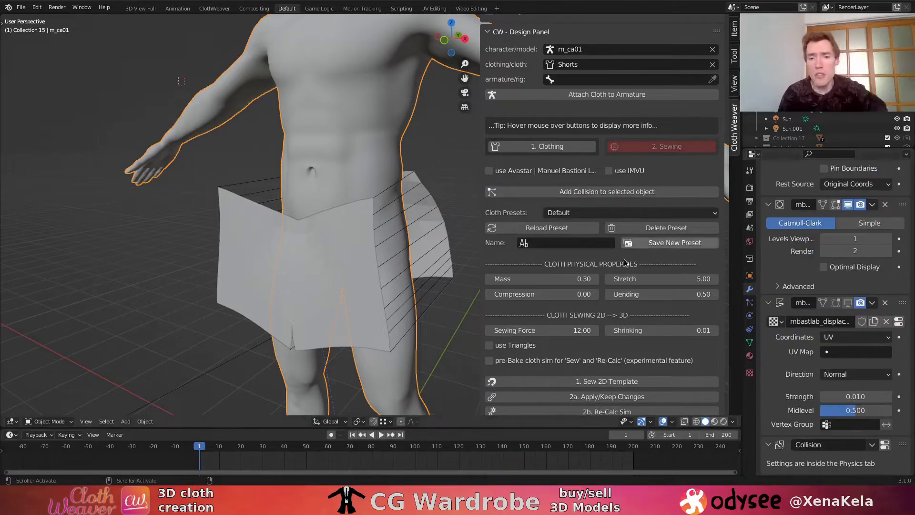
- Reload the Default cloth preset in the sewing settings
scroll(596, 279, down, 6)
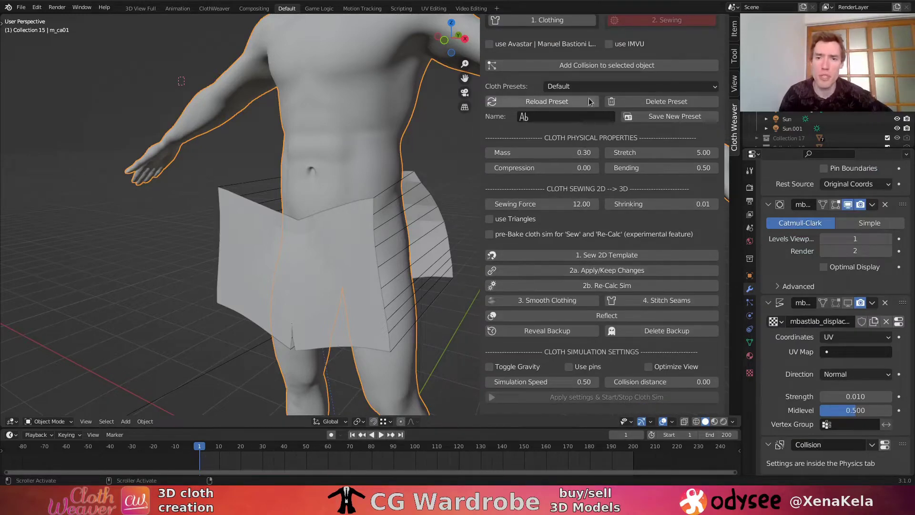
click(551, 102)
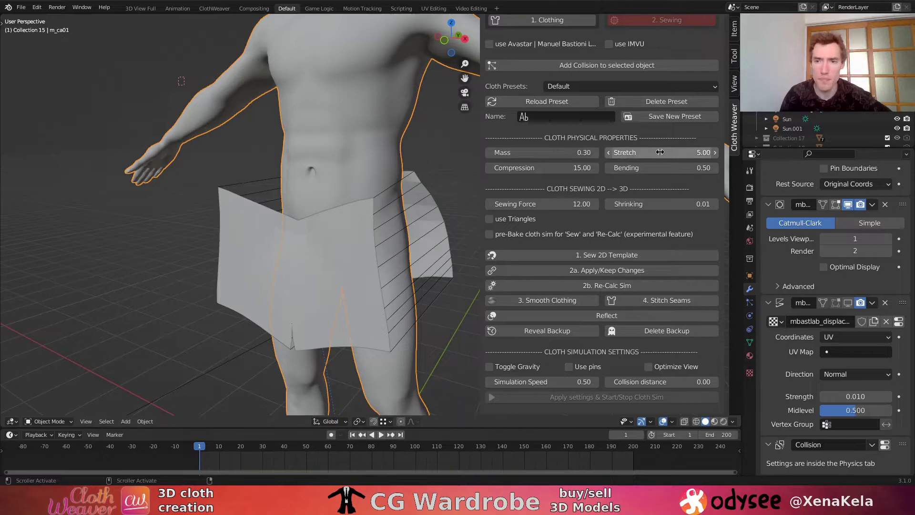
click(664, 117)
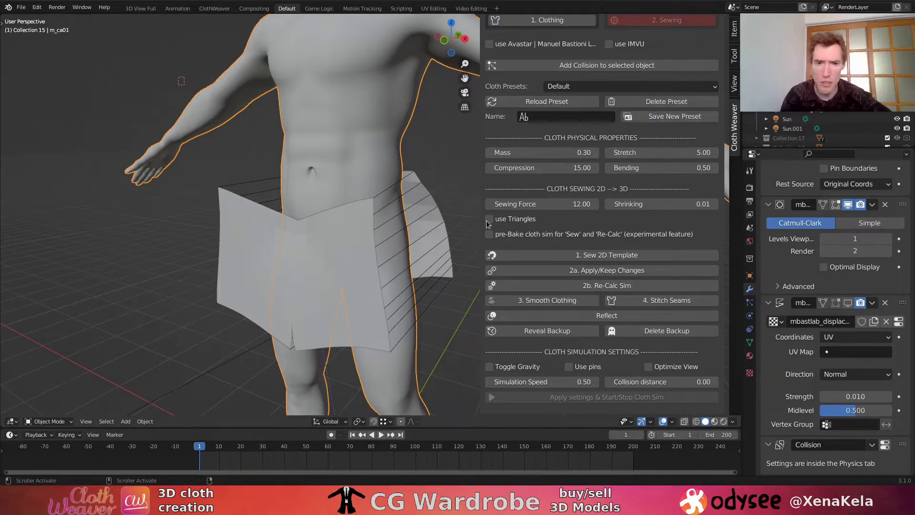
- Sew the Shorts 2D template around the body, stop the cloth simulation and apply the sewn shape
click(323, 222)
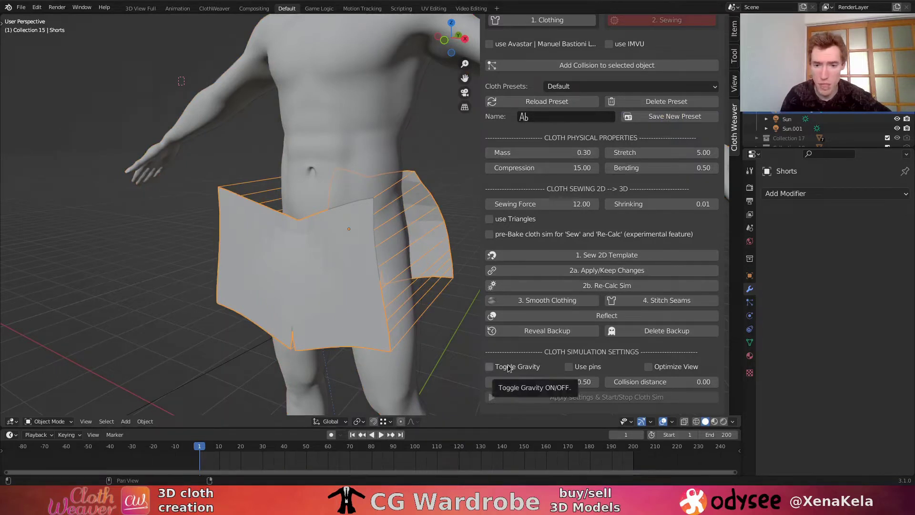
click(594, 256)
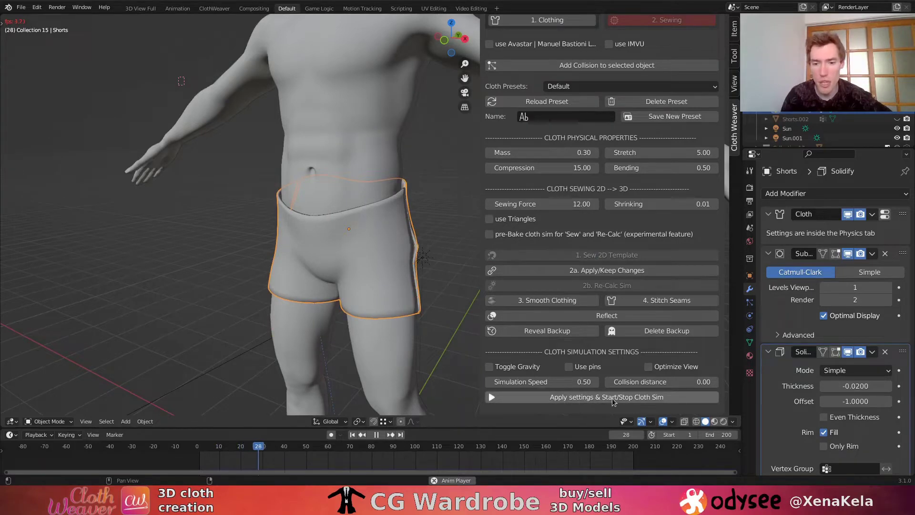
click(575, 401)
middle_drag(472, 267, 381, 225)
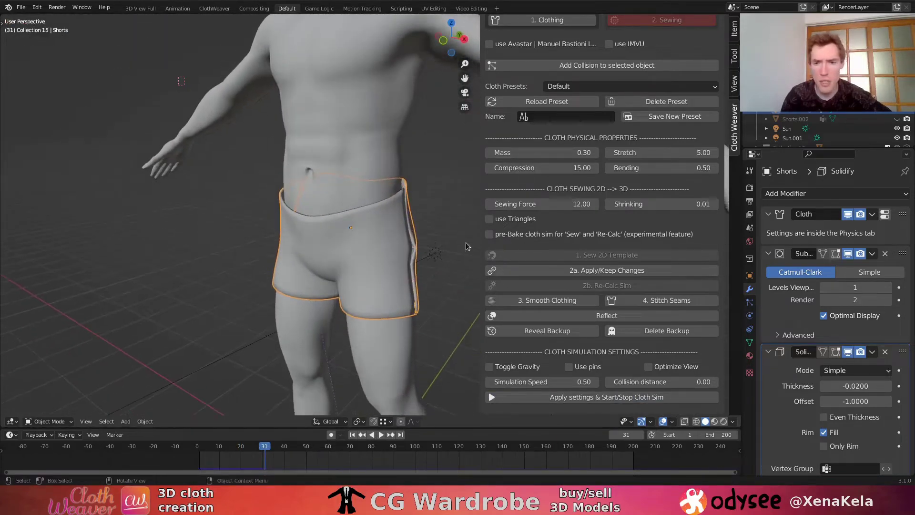
click(595, 272)
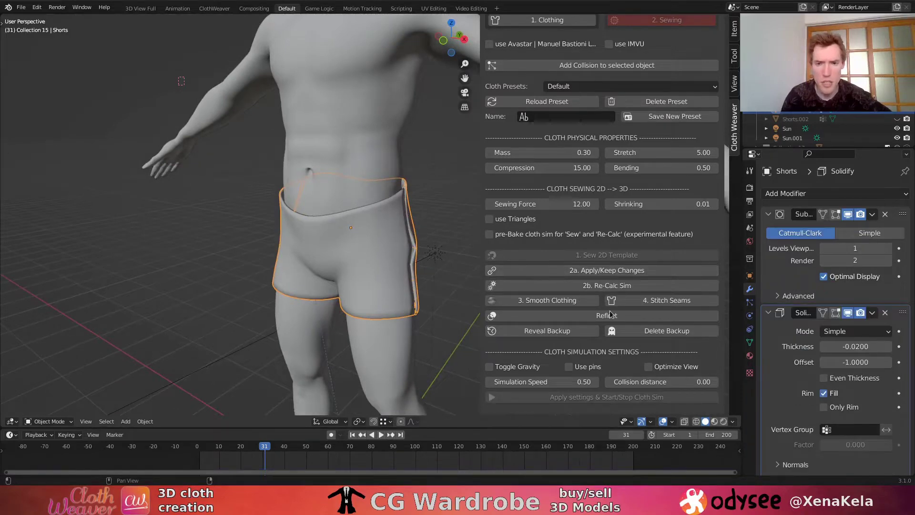
middle_drag(367, 259, 320, 245)
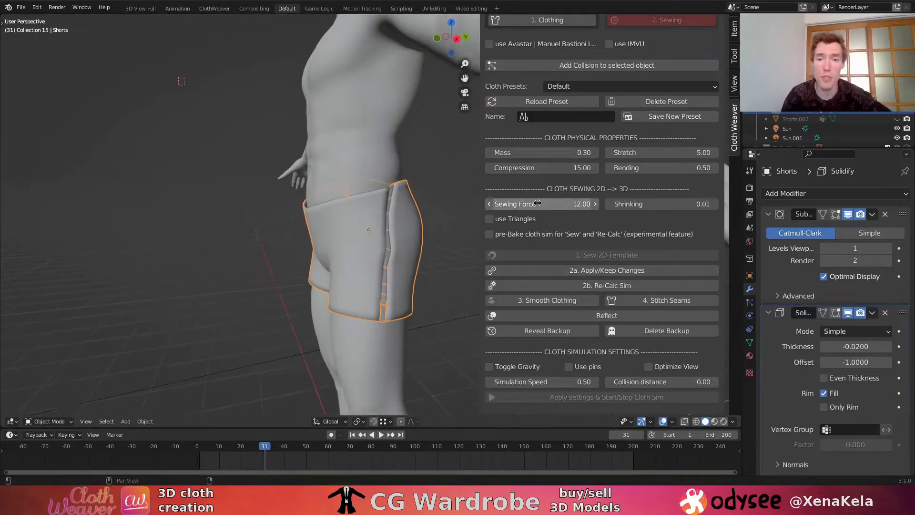
- Set the cloth's Sewing Force to 15 and Shrinking to 0
mouse_move(538, 204)
mouse_down()
mouse_move(553, 204)
mouse_move(537, 202)
mouse_up()
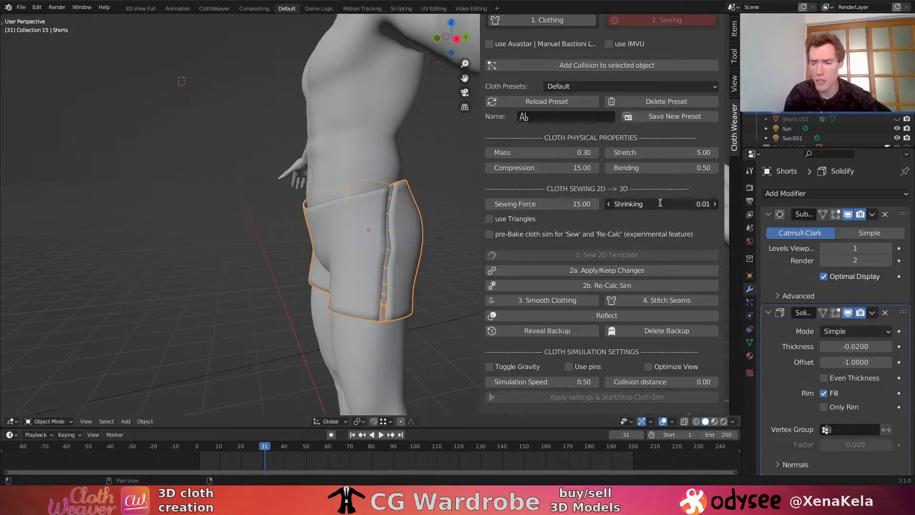
drag(661, 202, 660, 203)
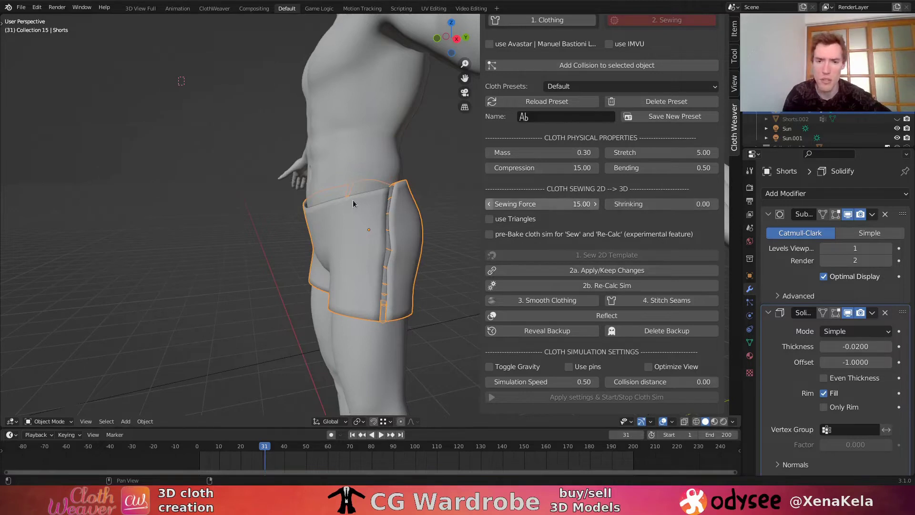
middle_drag(354, 204, 394, 200)
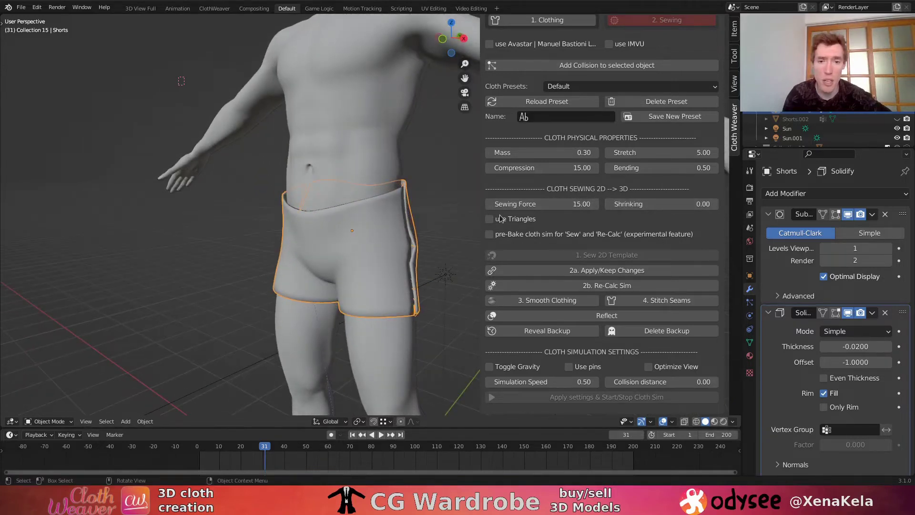
- Enable triangles and recalculate the shorts' sewing simulation, stopping it at about frame 32
click(604, 286)
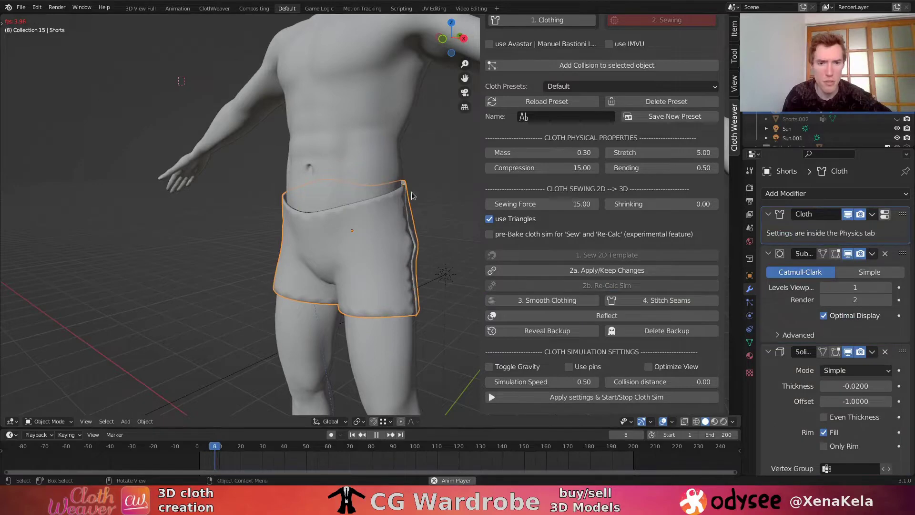
middle_drag(377, 184, 343, 181)
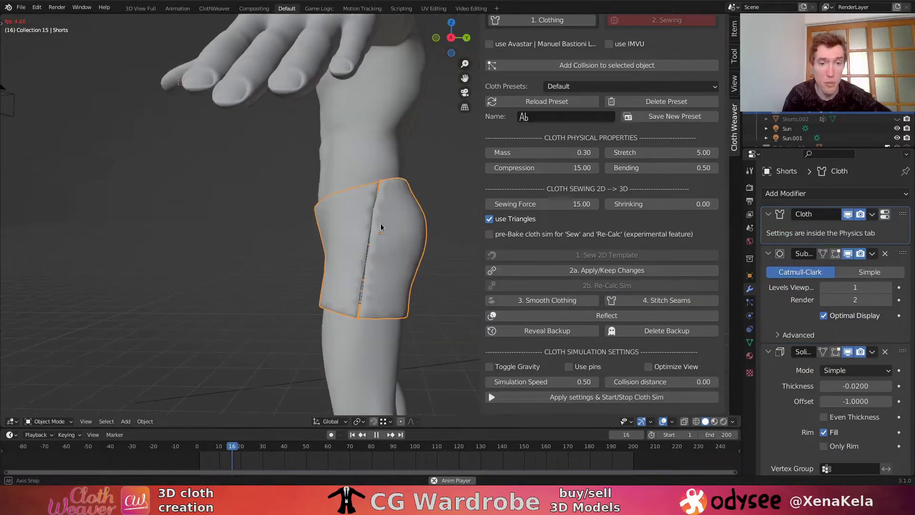
middle_drag(381, 227, 381, 228)
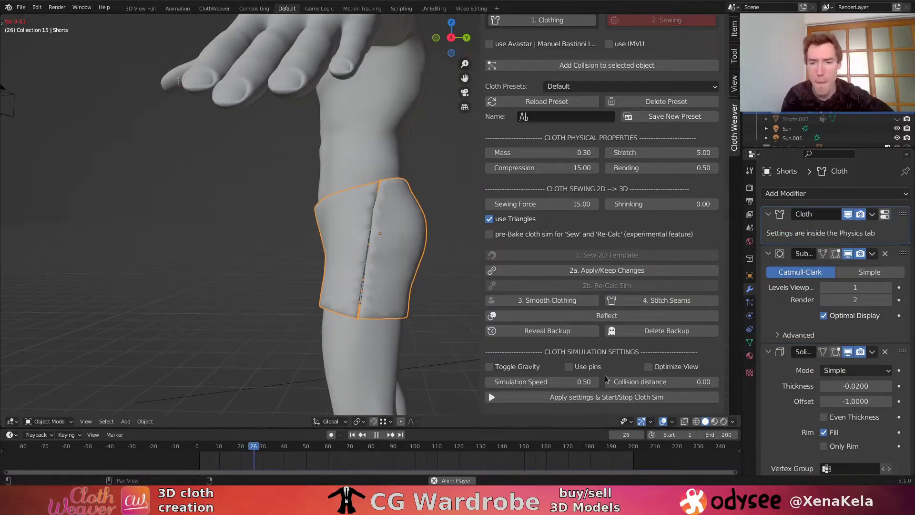
click(601, 398)
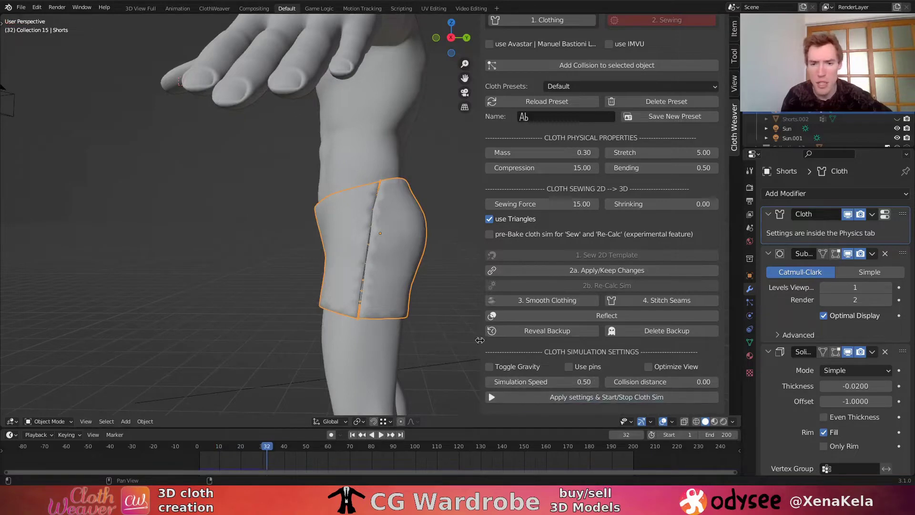
middle_drag(377, 248, 405, 253)
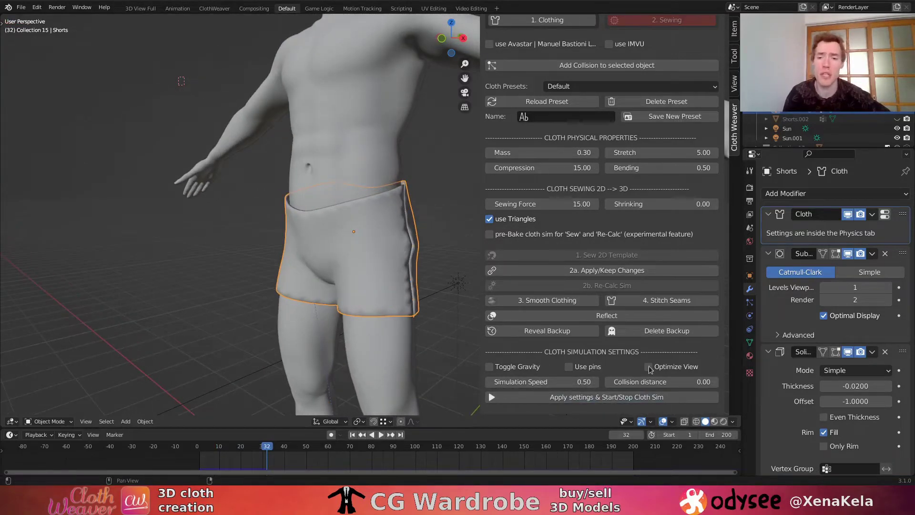
- Rerun the shorts' cloth simulation with Optimize View enabled, stop it at about frame 12 and keep the changes
click(618, 400)
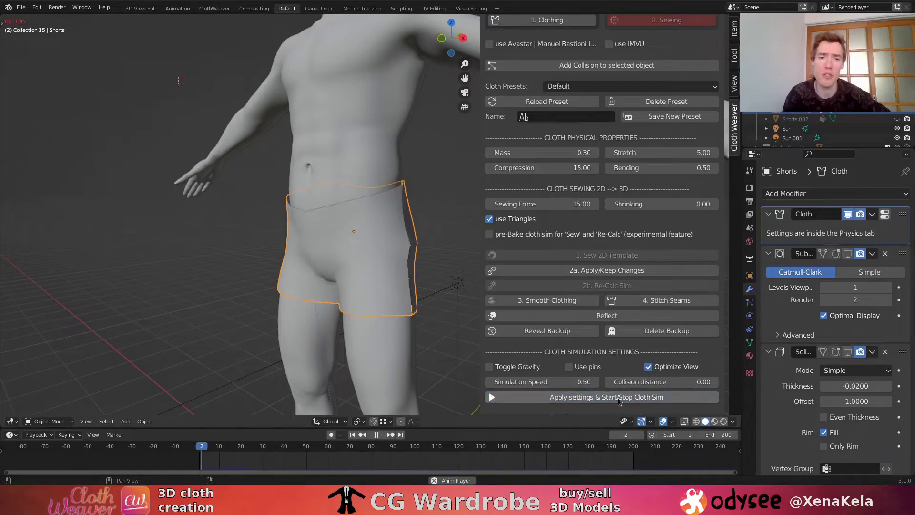
click(598, 397)
mouse_move(396, 238)
middle_down()
mouse_move(289, 238)
mouse_move(428, 236)
mouse_move(368, 241)
mouse_move(388, 240)
middle_up()
click(601, 272)
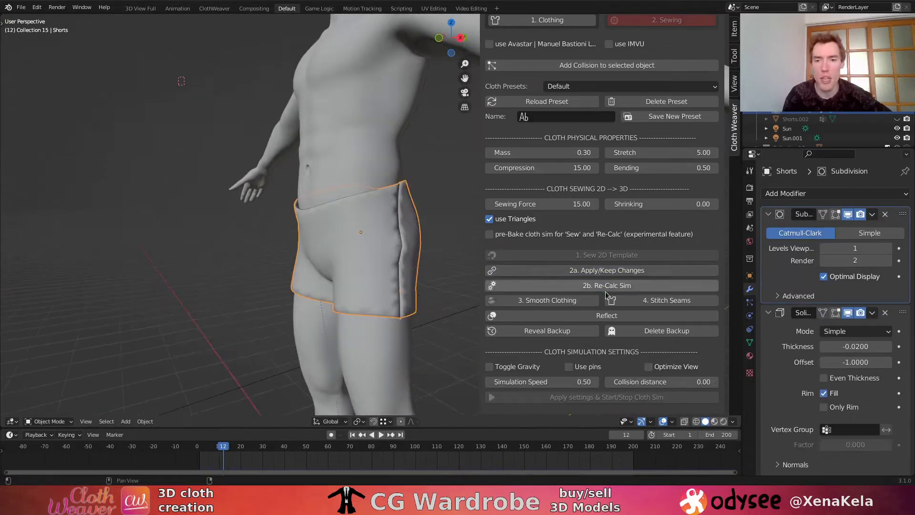
- Stitch the seams of the shorts and check the closed sides from around the body
middle_drag(336, 269, 347, 285)
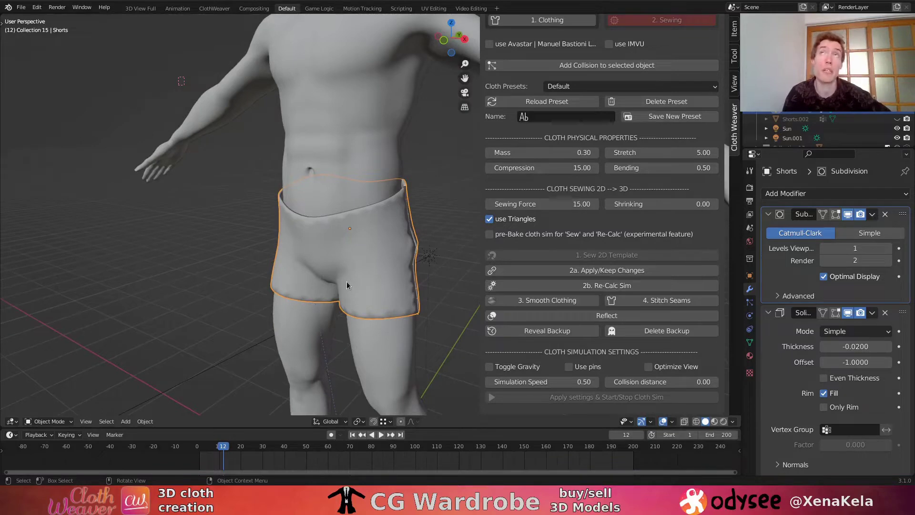
click(648, 301)
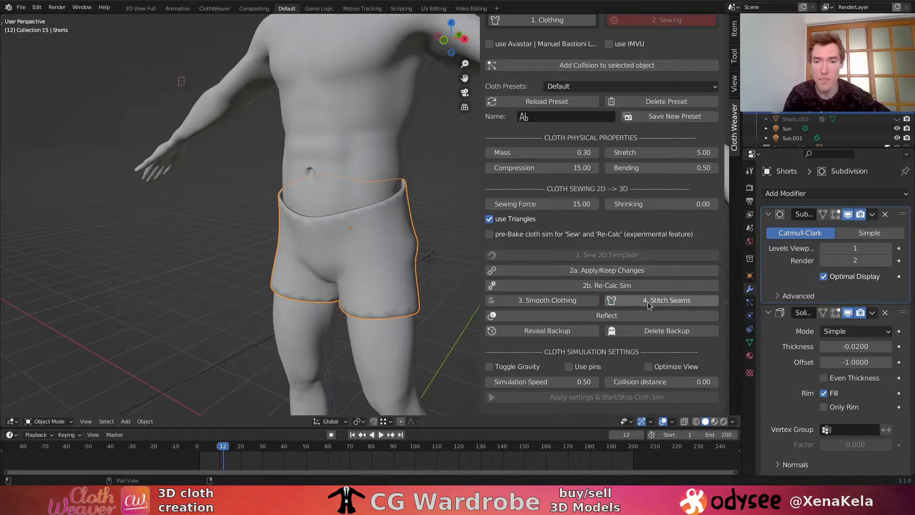
middle_drag(376, 225, 357, 291)
middle_drag(386, 227, 355, 183)
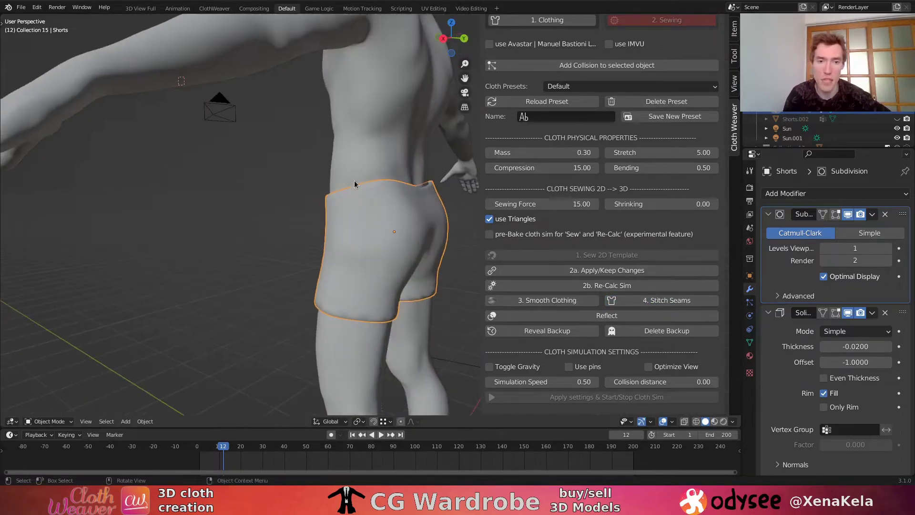
middle_drag(380, 216, 408, 185)
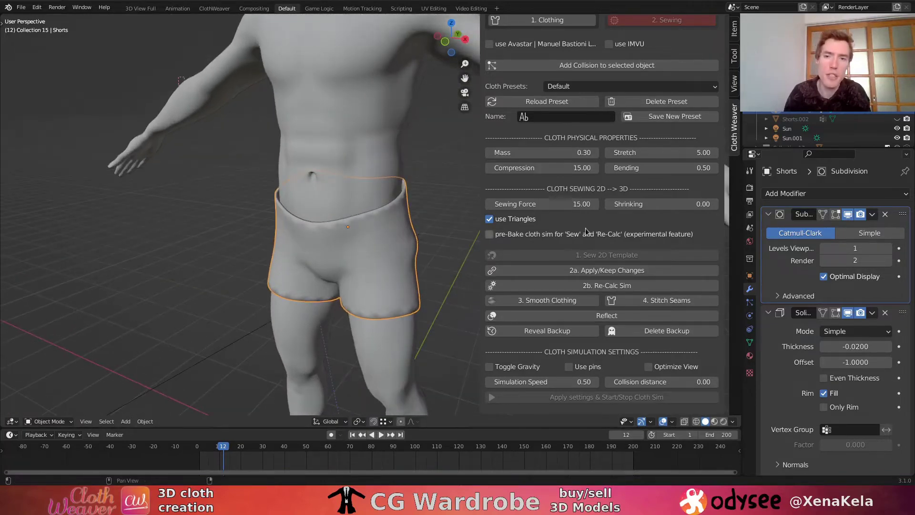
- Replace the character/model in the CW Design Panel with the Shorts object
scroll(586, 232, up, 12)
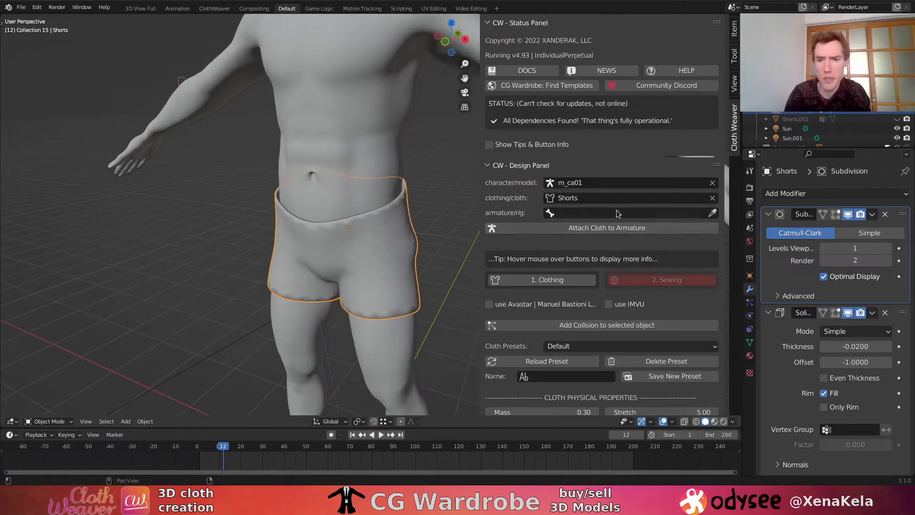
click(712, 183)
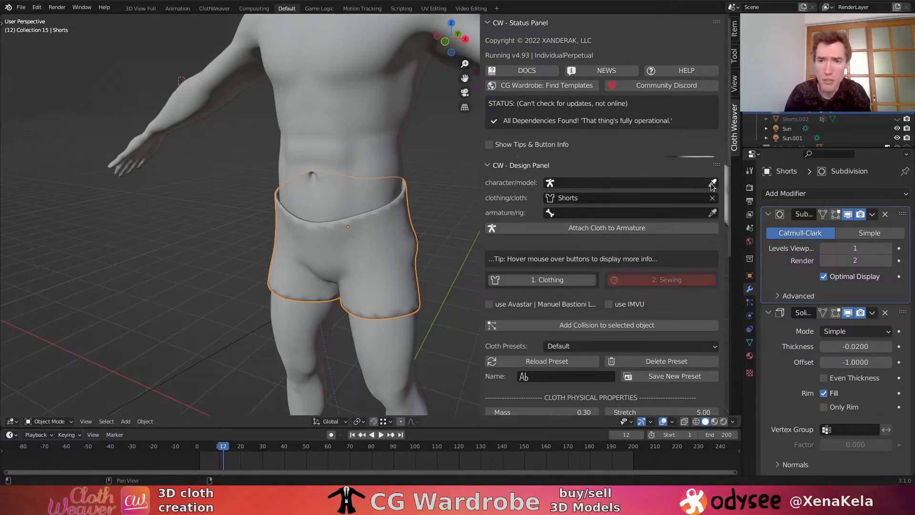
click(712, 183)
click(366, 254)
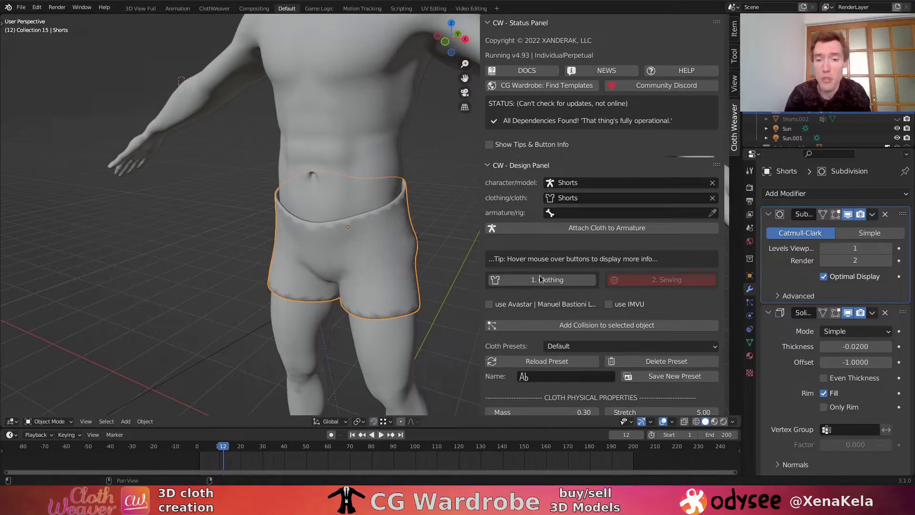
- Add collision to the Shorts object and check its Collision modifier in the modifier stack
click(596, 325)
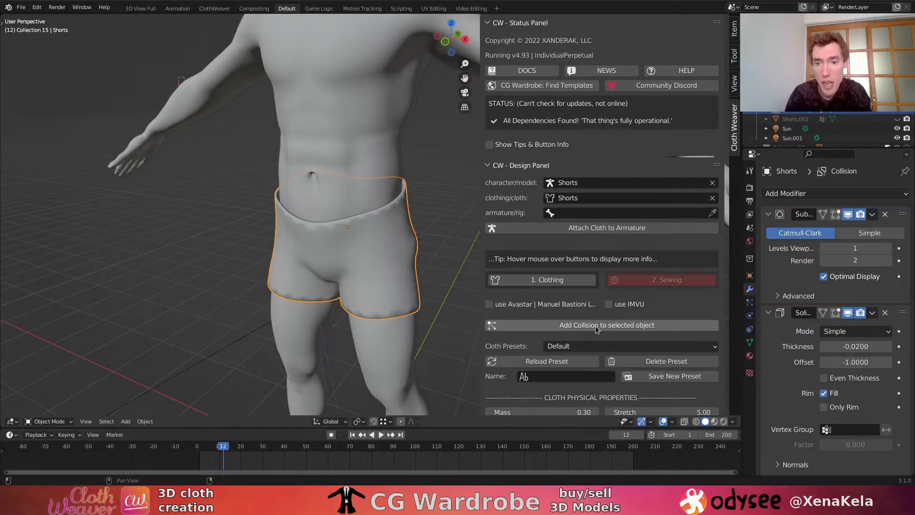
scroll(800, 336, down, 5)
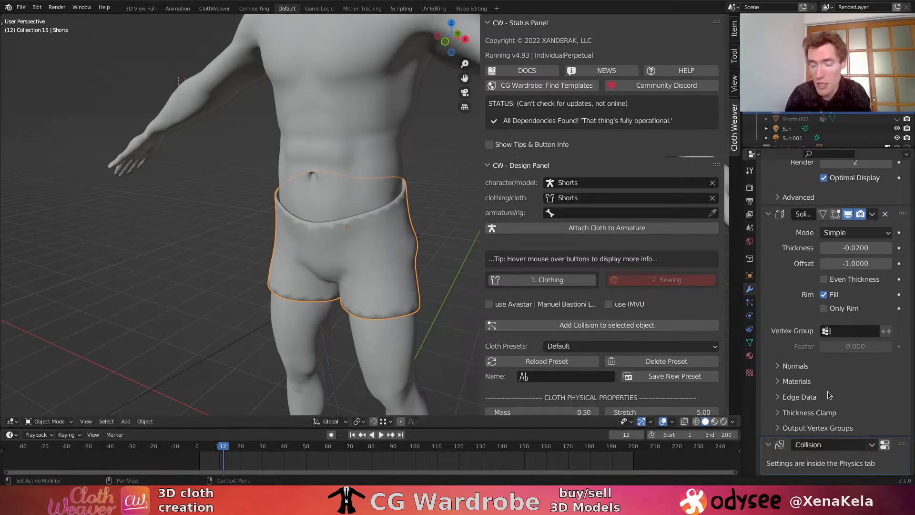
scroll(828, 393, up, 5)
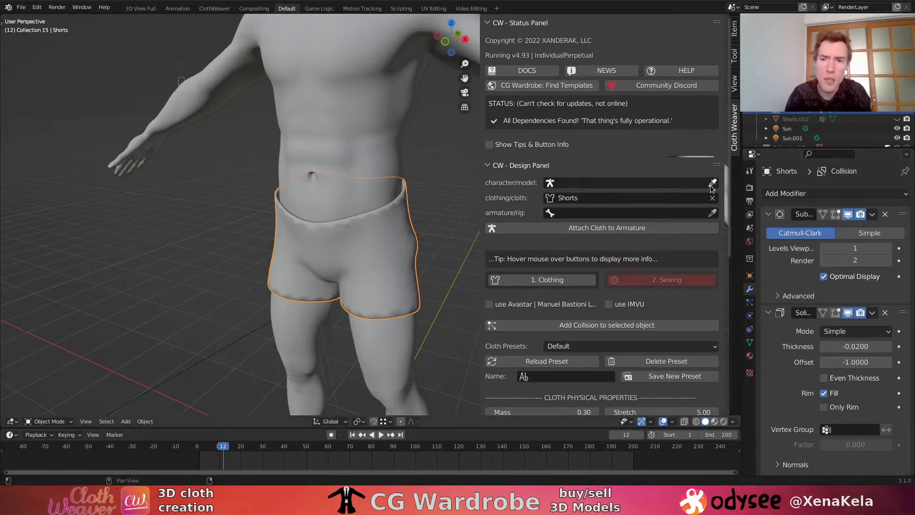
- Set the character/model in the CW Design Panel to the m_ca01 body
click(712, 183)
click(365, 110)
scroll(572, 242, down, 6)
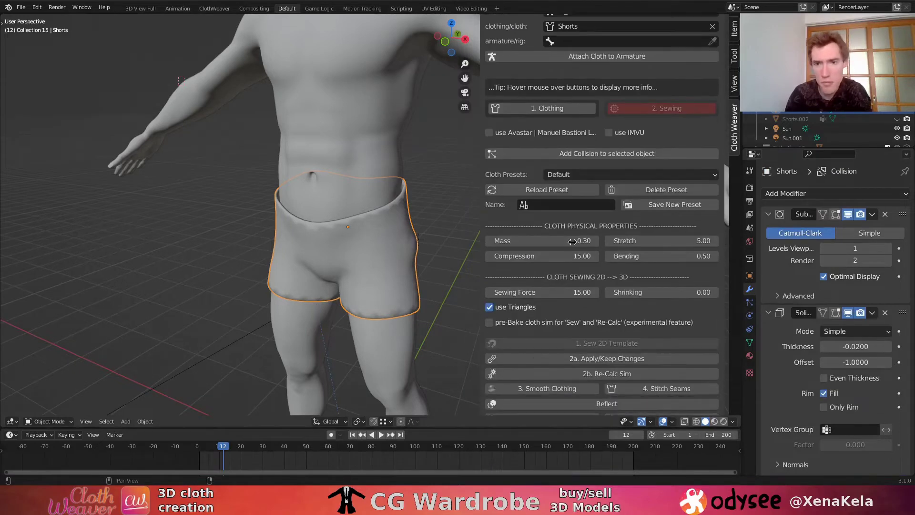
scroll(572, 242, up, 6)
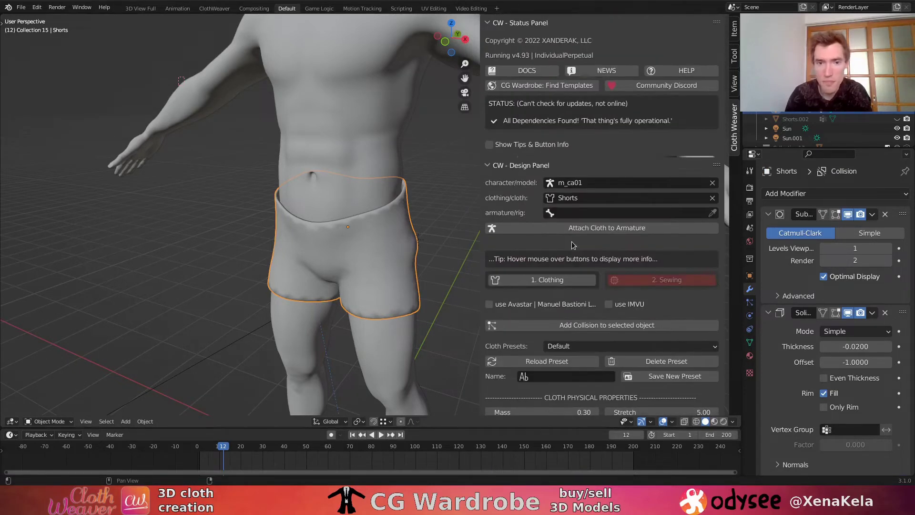
- Choose the Hoodie in the CW template gallery and create its 2D template
scroll(408, 236, up, 2)
scroll(408, 236, down, 5)
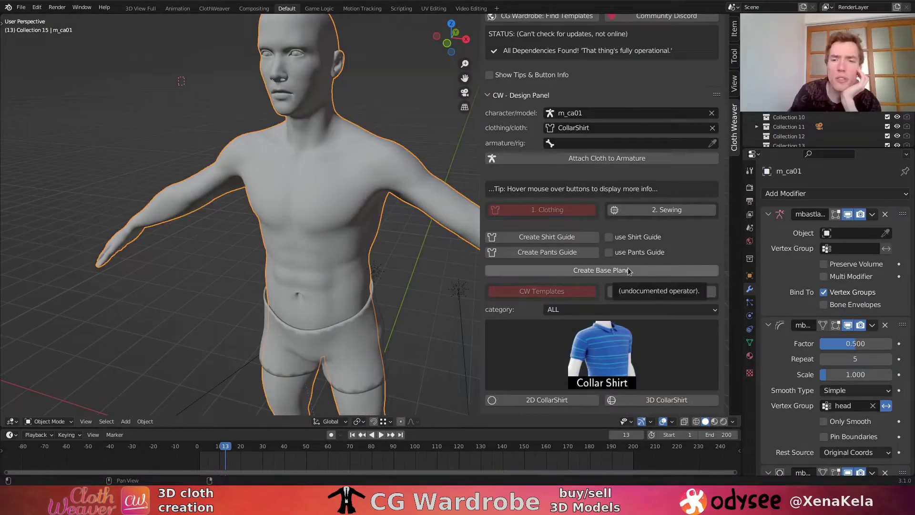
click(615, 355)
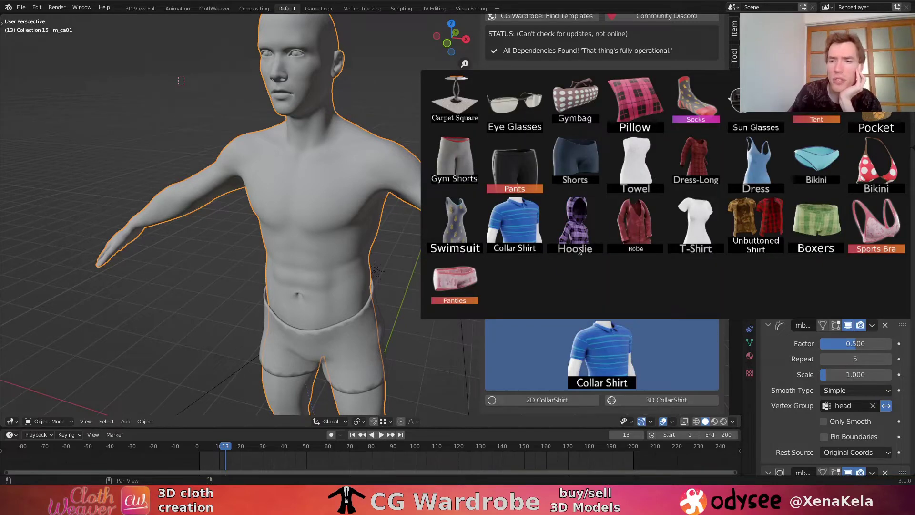
click(577, 243)
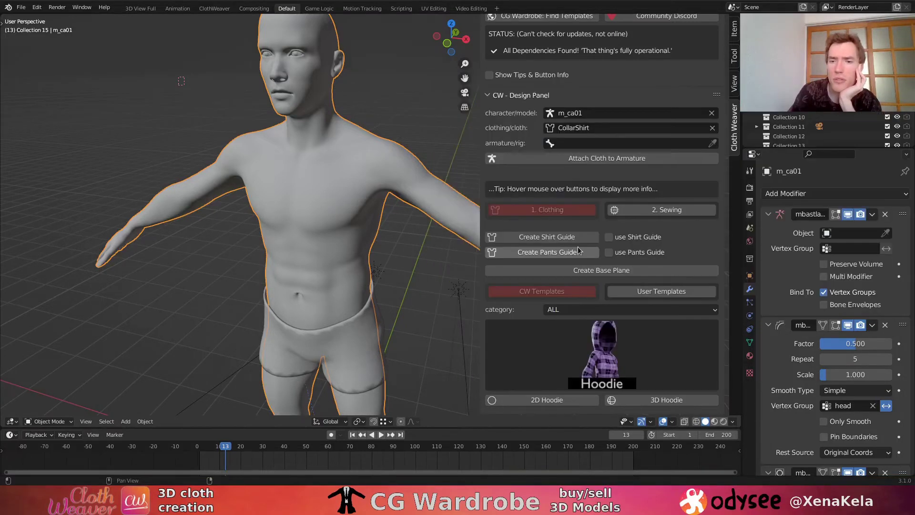
click(537, 401)
- Raise the hoodie template about 4.35 along Z onto the character's upper body
middle_drag(362, 329, 346, 334)
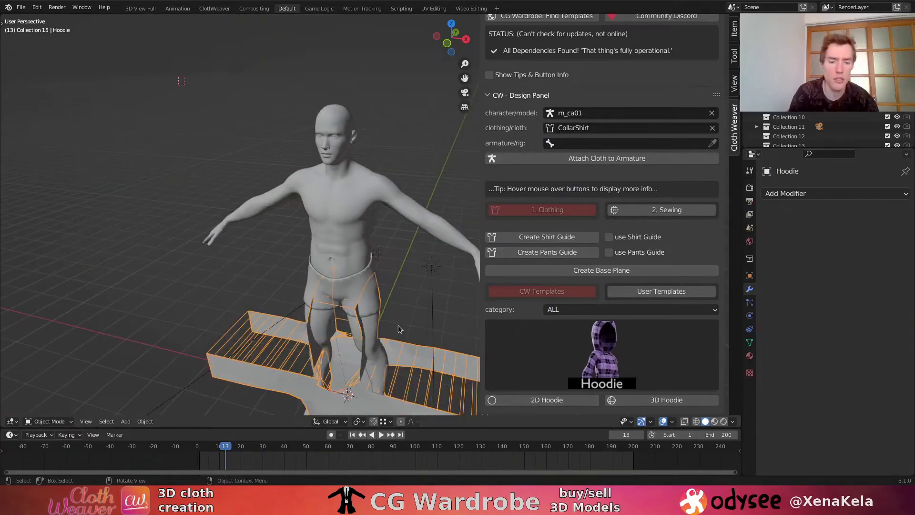
key(g)
key(z)
click(399, 167)
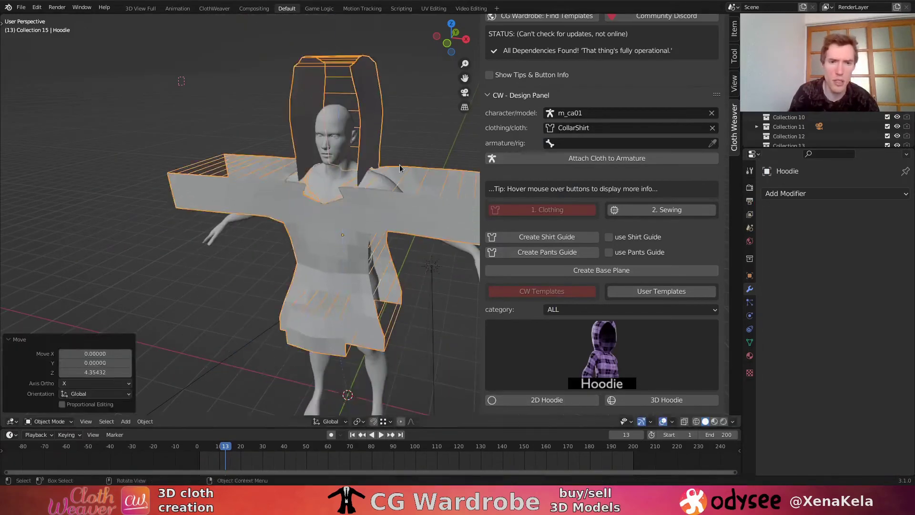
- Check the hoodie from the side and front views, then raise it about 0.18 more along Z
key(KP_3)
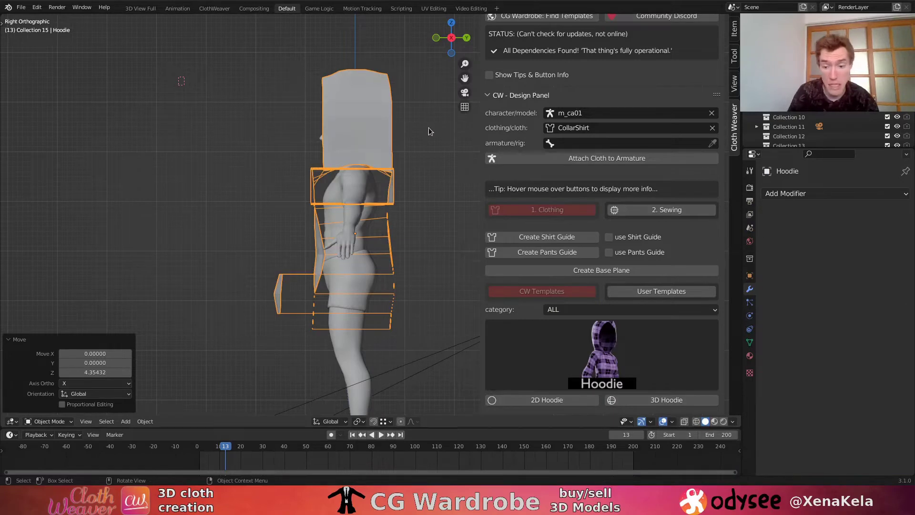
key(KP_1)
scroll(429, 131, up, 5)
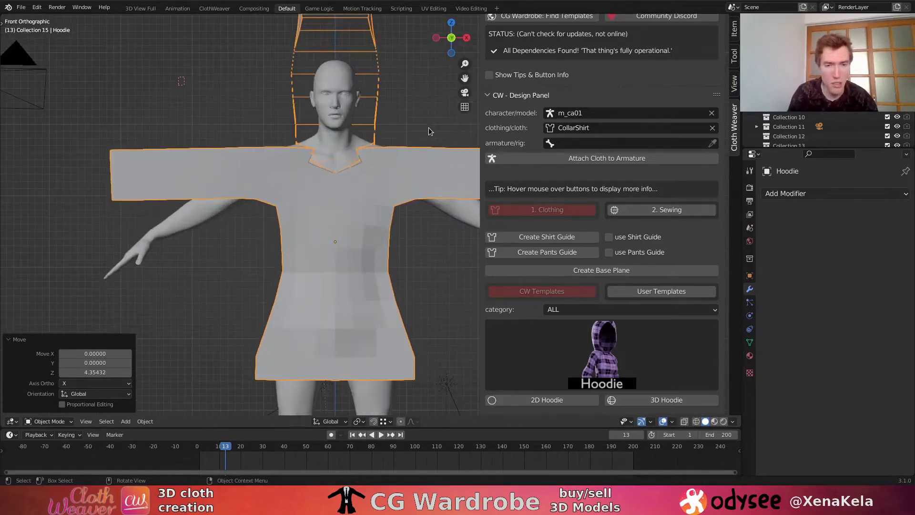
key(g)
scroll(451, 98, up, 1)
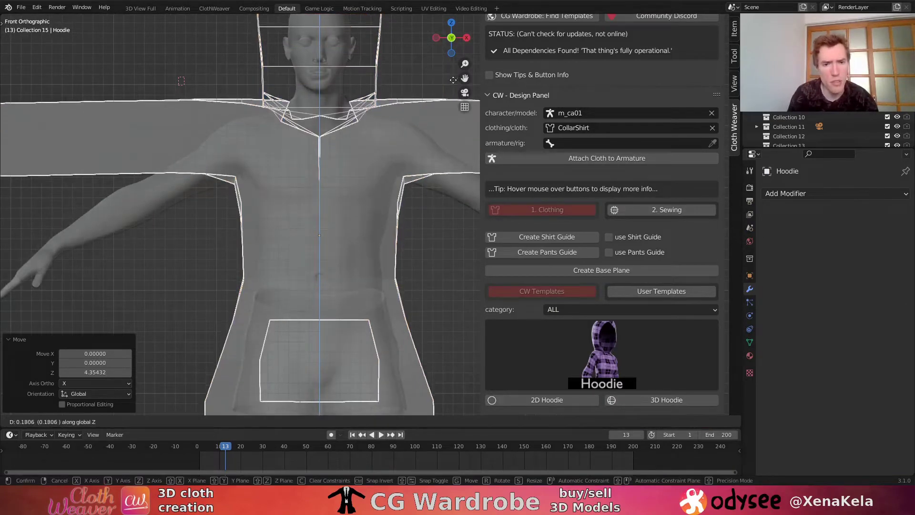
click(439, 102)
- Scale the whole hoodie template to about 0.878 and raise it about 0.047 along Z at the shoulders
scroll(439, 102, down, 4)
key(s)
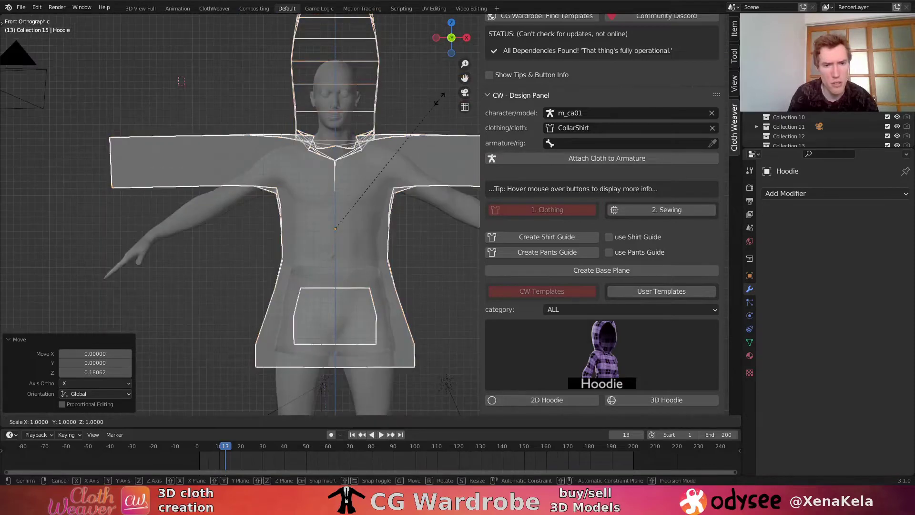
click(424, 105)
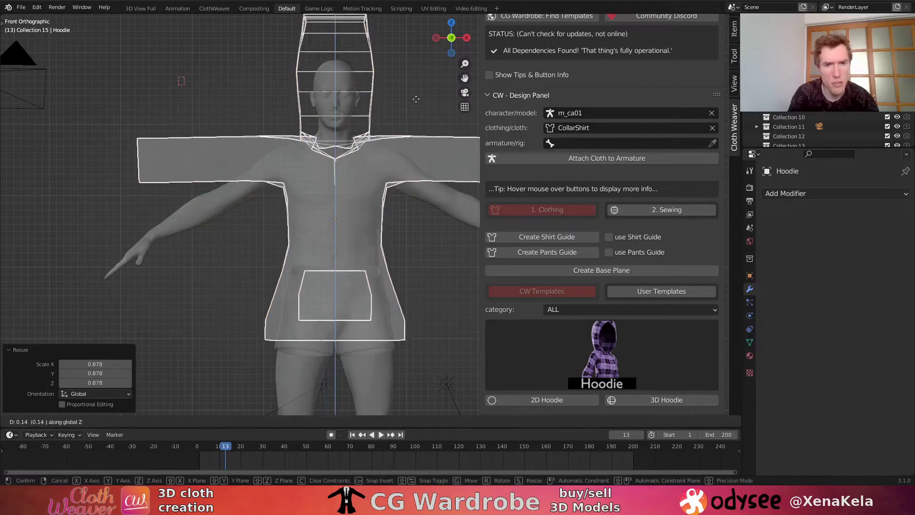
key(g)
key(z)
click(413, 106)
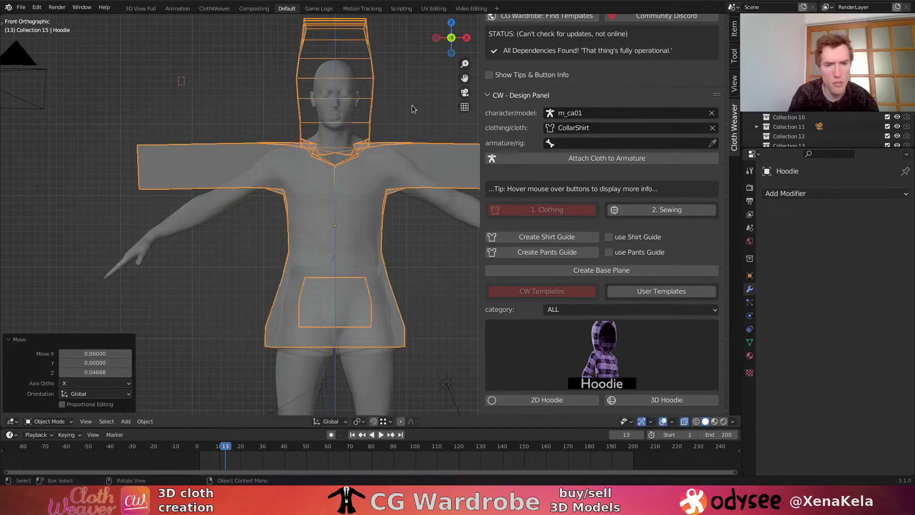
- In the right side view, move the hoodie about -0.08 along Y to centre it around the body
middle_drag(413, 106, 285, 138)
key(KP_3)
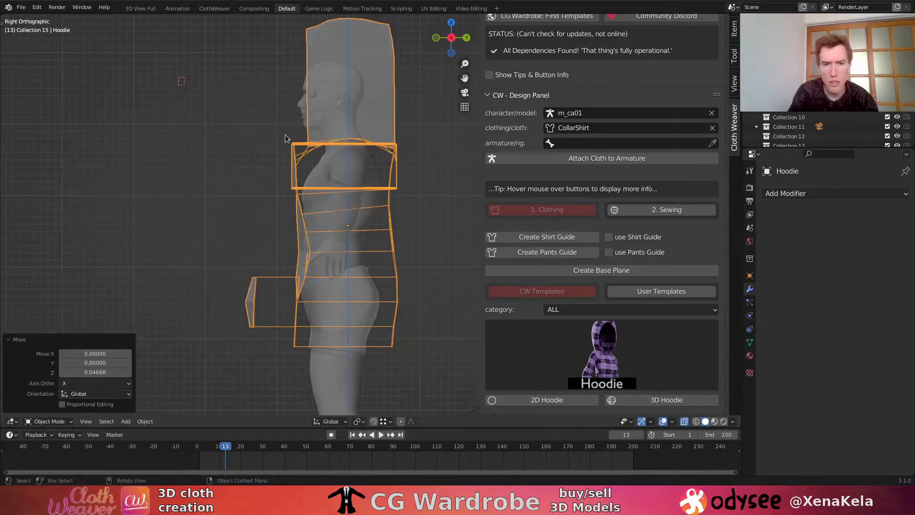
key(g)
key(y)
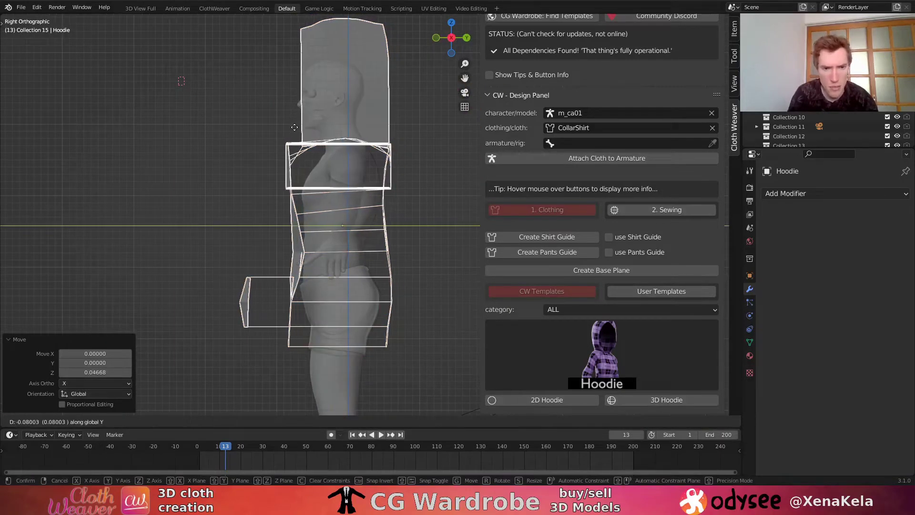
click(295, 127)
- In edit mode, select the linked hood mesh and scale it to about 0.877 with connected proportional editing
middle_drag(296, 127, 354, 218)
key(Tab)
scroll(358, 118, up, 5)
key(KP_3)
key(l)
key(s)
key(x)
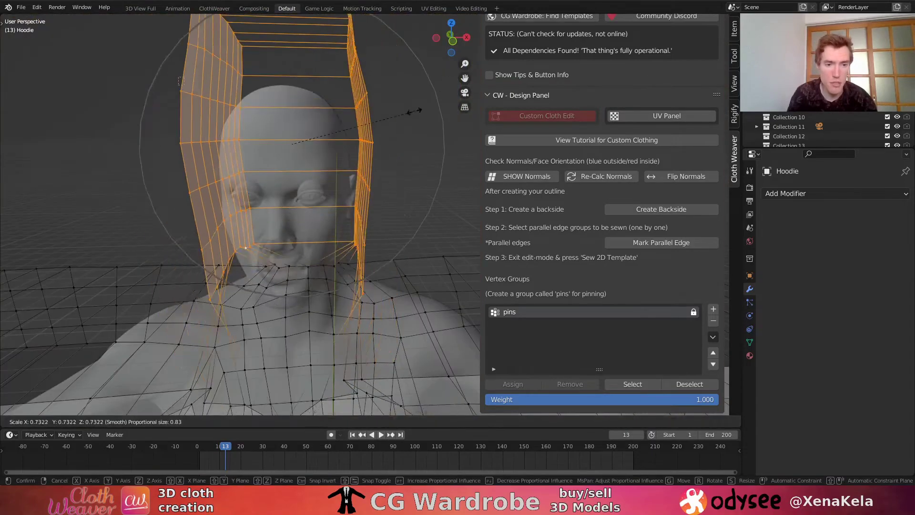
key(Escape)
- Lower the selected hood about 0.083 along Z over the head
key(g)
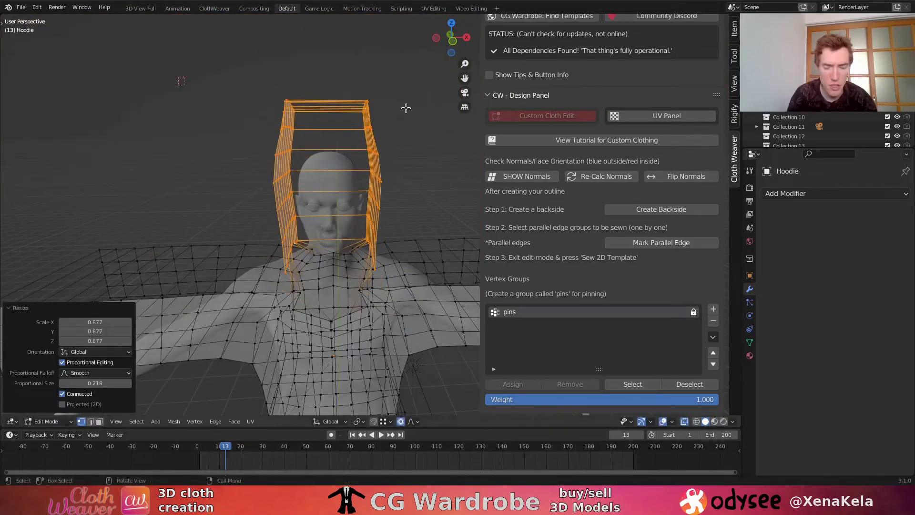
key(KP_3)
click(387, 125)
middle_drag(387, 125, 394, 147)
- Tilt the hood slightly in the side view and lower it about 0.044 along Z
key(KP_3)
key(r)
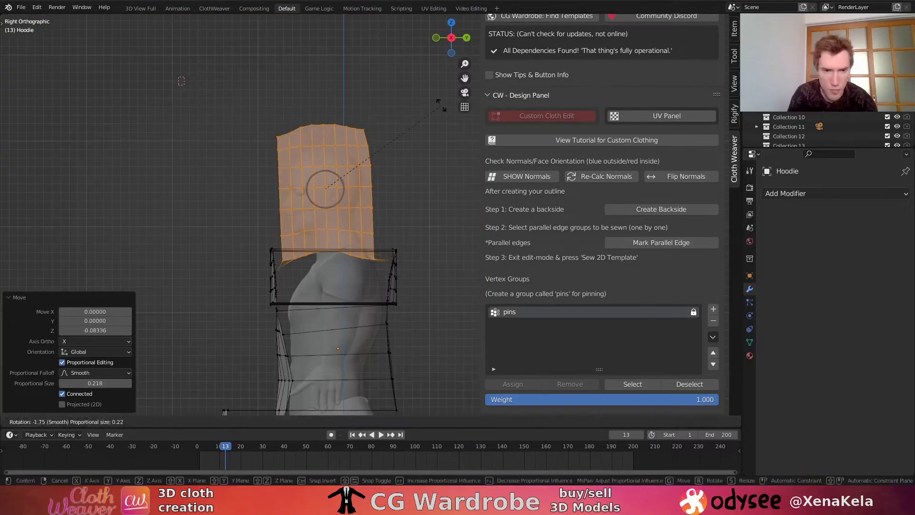
click(429, 96)
key(g)
click(433, 92)
key(KP_1)
scroll(400, 157, up, 5)
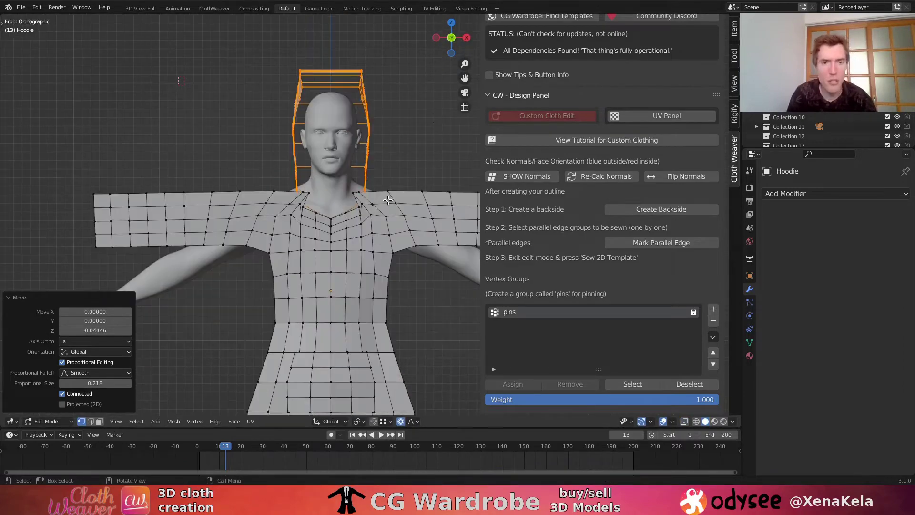
- In the front view, select the cuff end of the +X sleeve and lower it towards the wrist
scroll(374, 158, down, 5)
drag(422, 133, 367, 187)
key(g)
key(y)
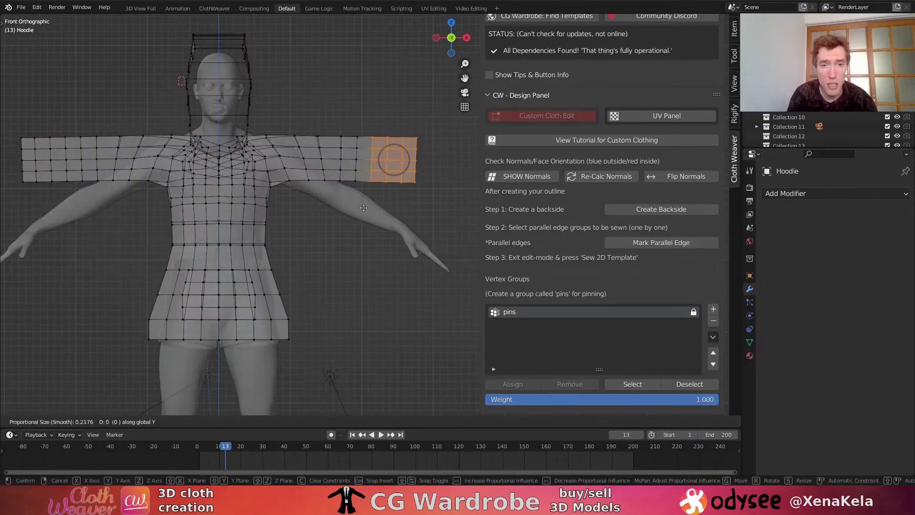
click(365, 227)
- Reshape the middle section of the +X sleeve so it slopes down along the arm
alt+click(311, 178)
key(r)
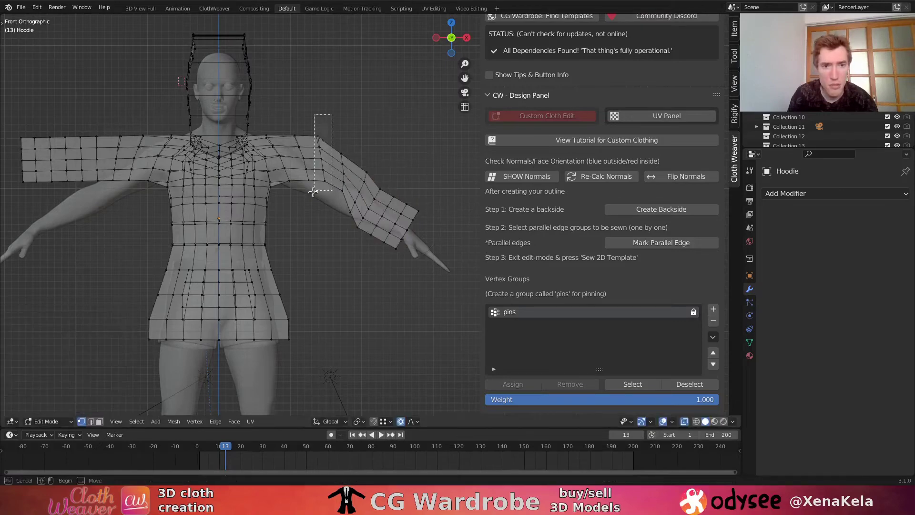
click(401, 156)
key(ctrl+z)
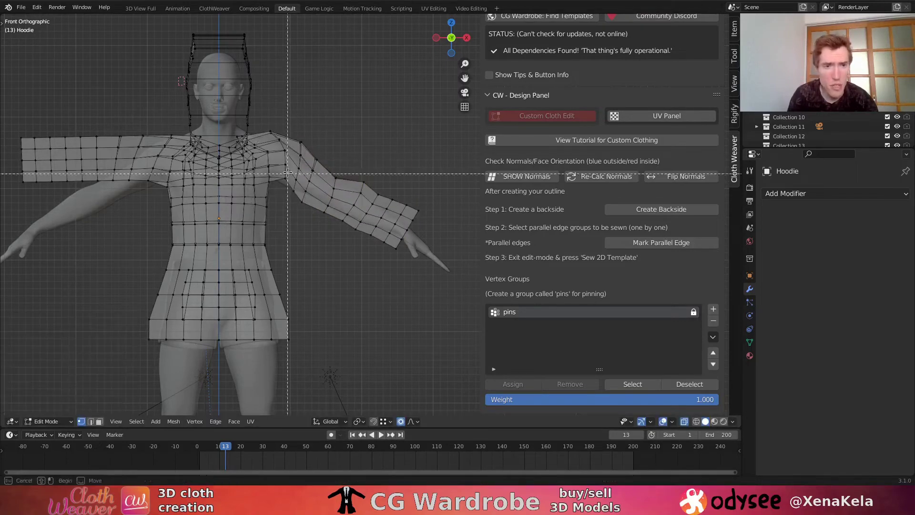
- Adjust the upper part of the +X sleeve with a proportional move of about -0.12 in X and 0.12 in Z
scroll(391, 181, down, 4)
scroll(391, 182, up, 5)
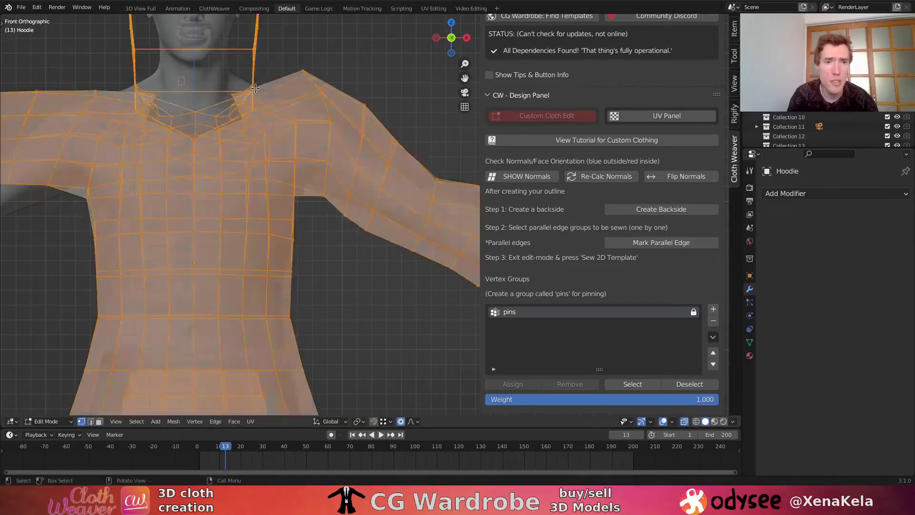
click(229, 90)
key(g)
click(236, 82)
scroll(236, 82, up, 3)
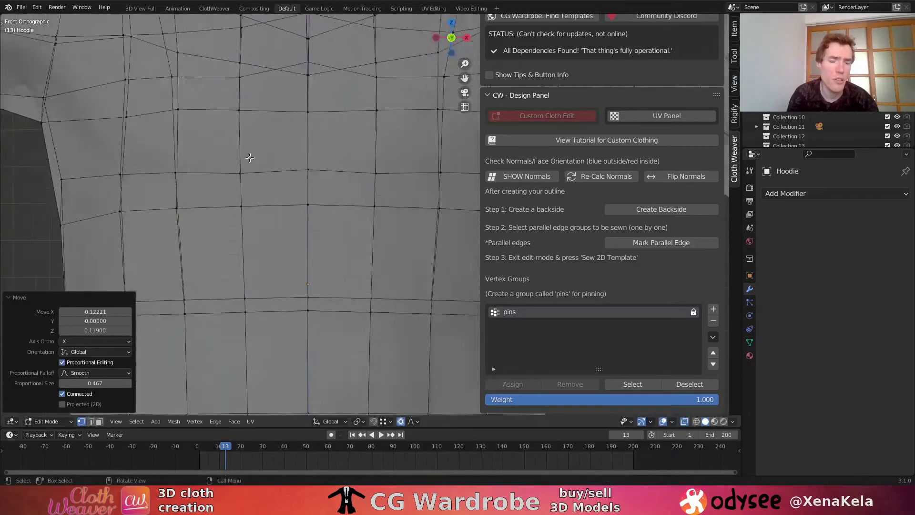
- Select the cuff end of the opposite sleeve and lower it towards the wrist
scroll(253, 181, down, 8)
drag(201, 129, 231, 177)
key(g)
scroll(286, 181, down, 4)
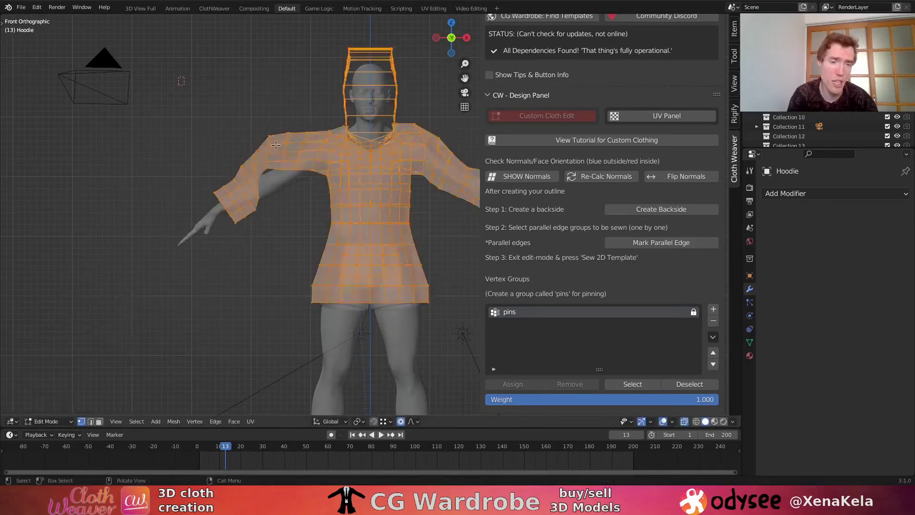
scroll(332, 182, up, 4)
- Reshape the -X sleeve's upper arm and underarm vertices with proportional moves to follow the arm
click(331, 189)
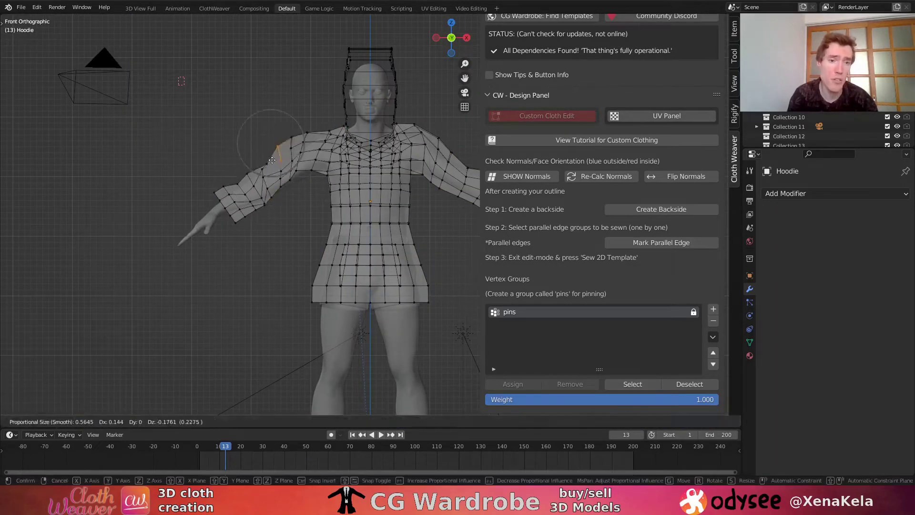
key(g)
click(304, 139)
click(304, 178)
key(g)
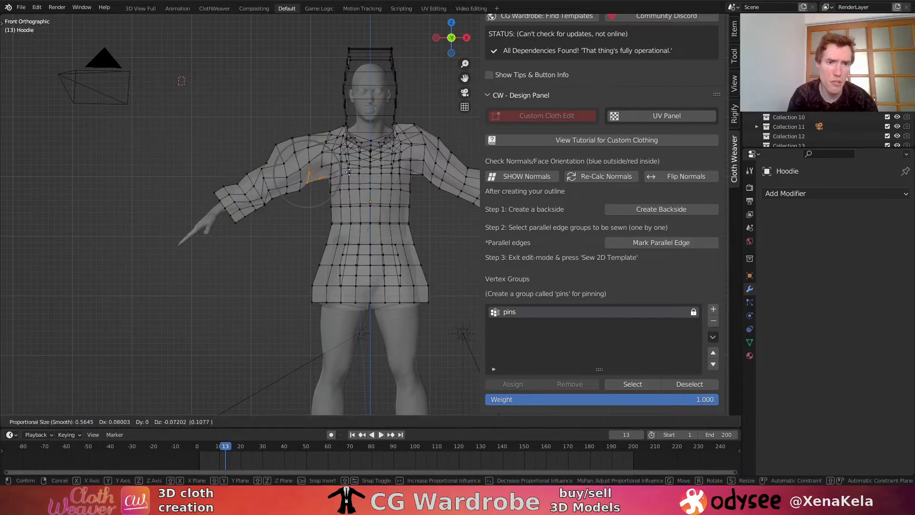
click(311, 182)
- Adjust the underside of the -X sleeve near the elbow with a small proportional move
scroll(306, 180, up, 1)
key(a)
key(a)
key(g)
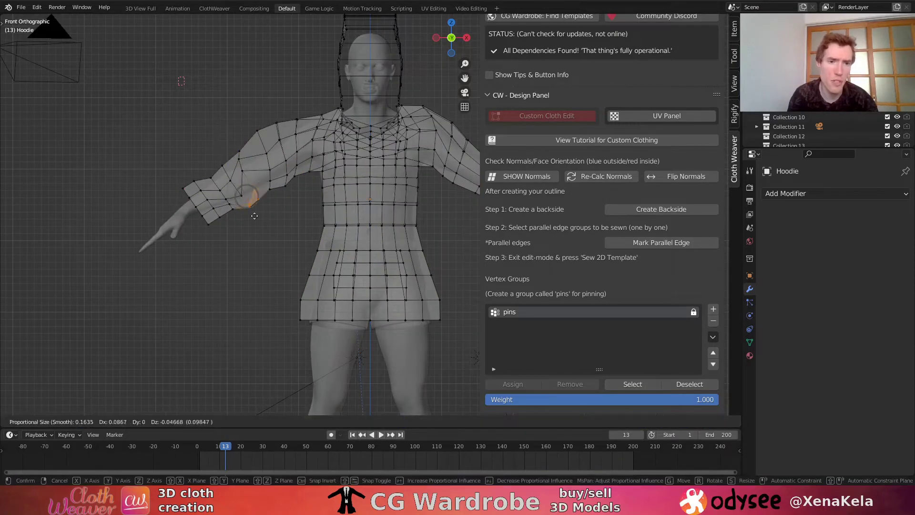
click(244, 193)
- Return to object mode and examine how the hoodie template fits around the body, sleeves and head
middle_drag(310, 182, 353, 179)
scroll(354, 181, up, 2)
key(Tab)
scroll(603, 194, up, 3)
scroll(602, 195, down, 3)
scroll(384, 193, up, 3)
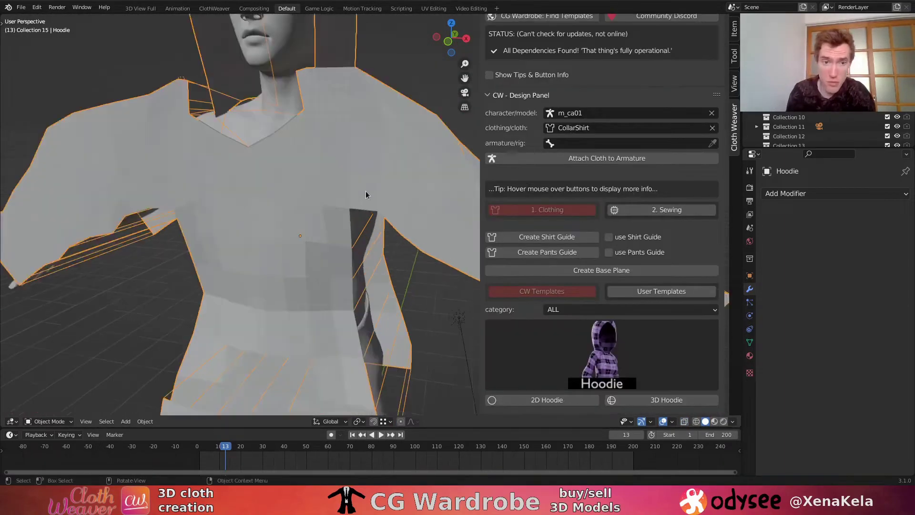
scroll(384, 193, down, 3)
scroll(366, 194, up, 3)
scroll(367, 194, down, 5)
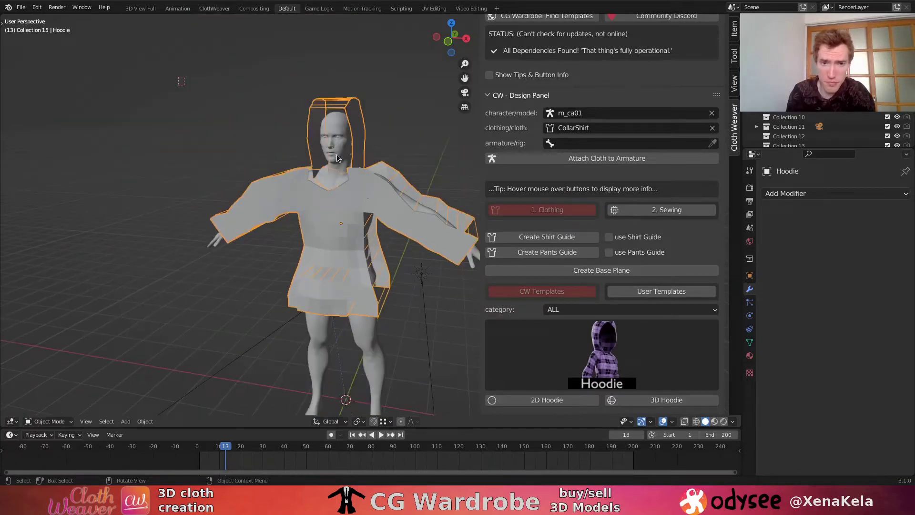
middle_drag(336, 131, 319, 134)
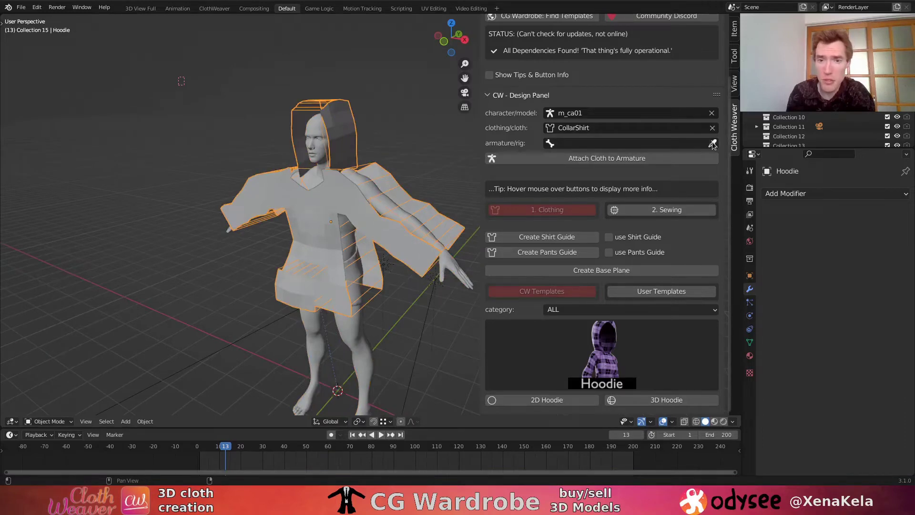
- Replace the clothing/cloth in the CW Design Panel with the Hoodie object and show the Sewing settings
click(713, 129)
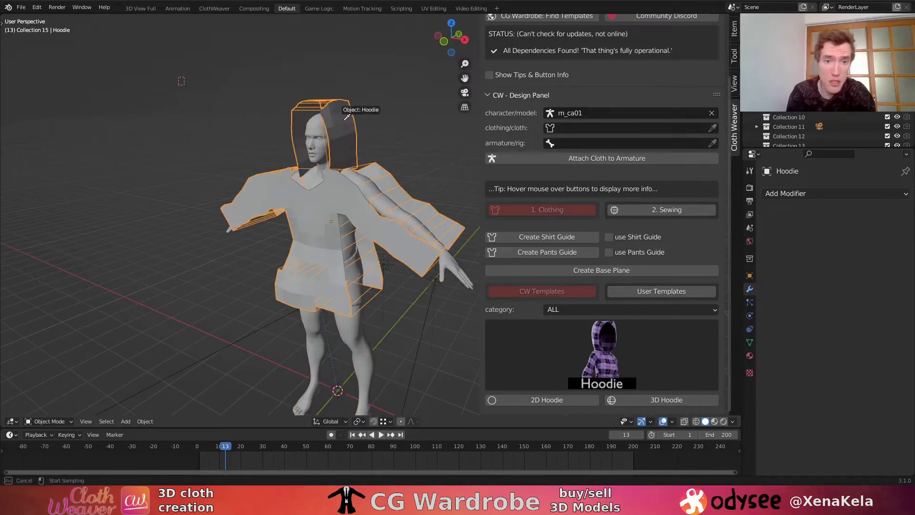
click(345, 119)
click(639, 209)
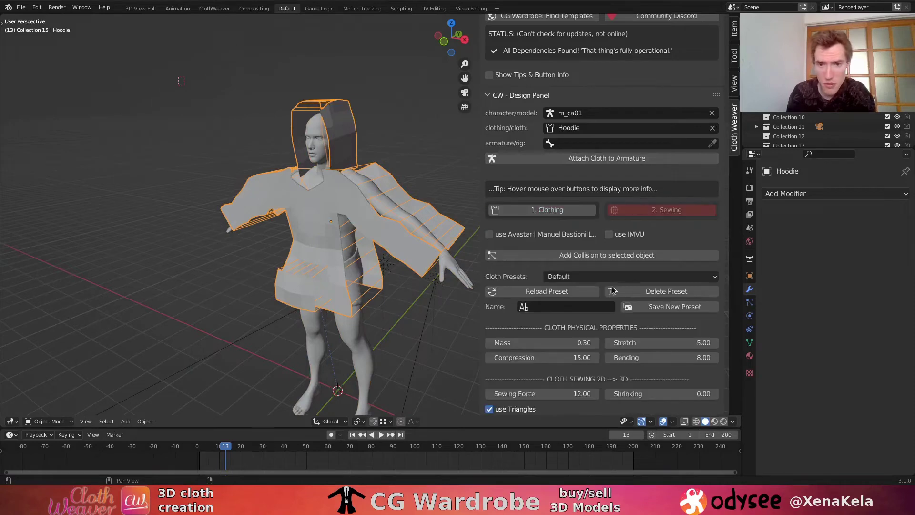
scroll(613, 286, down, 8)
- Sew the 2D hoodie template with Use Triangles off, then stop the cloth simulation and check the draped hoodie
click(611, 285)
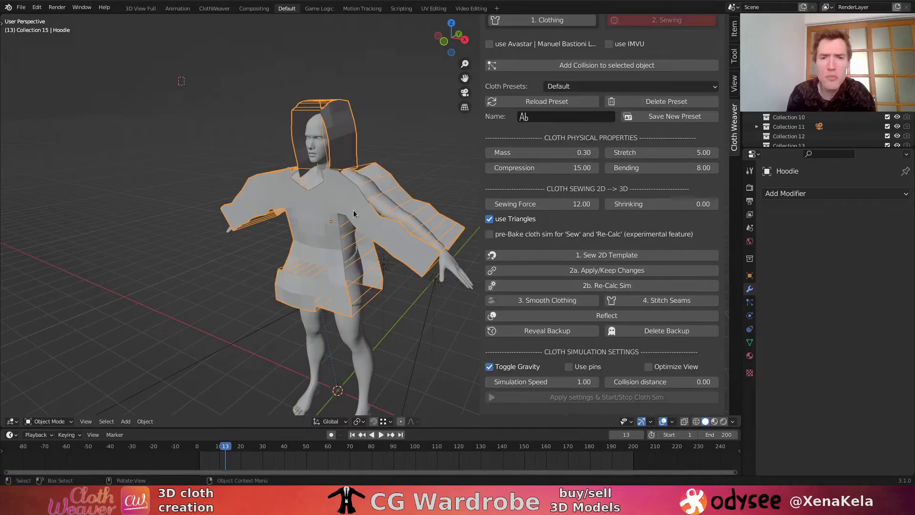
scroll(353, 213, up, 2)
scroll(353, 213, up, 2)
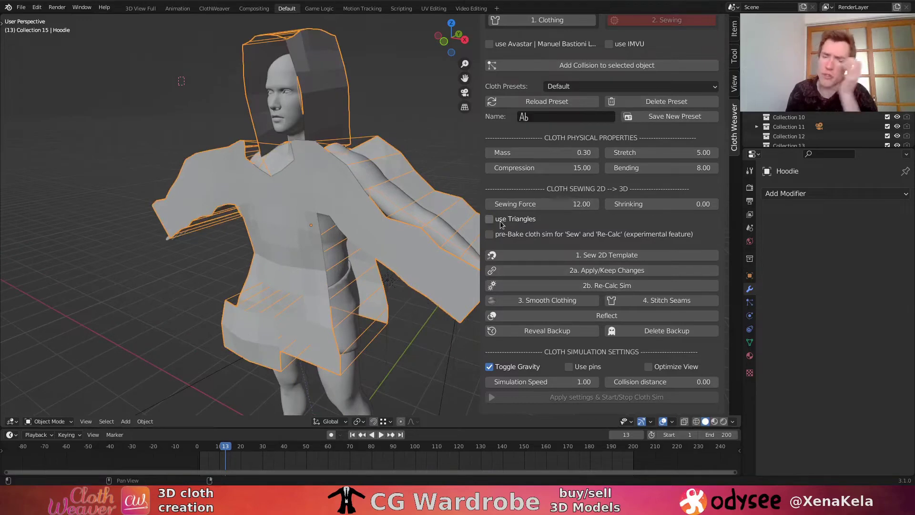
click(578, 254)
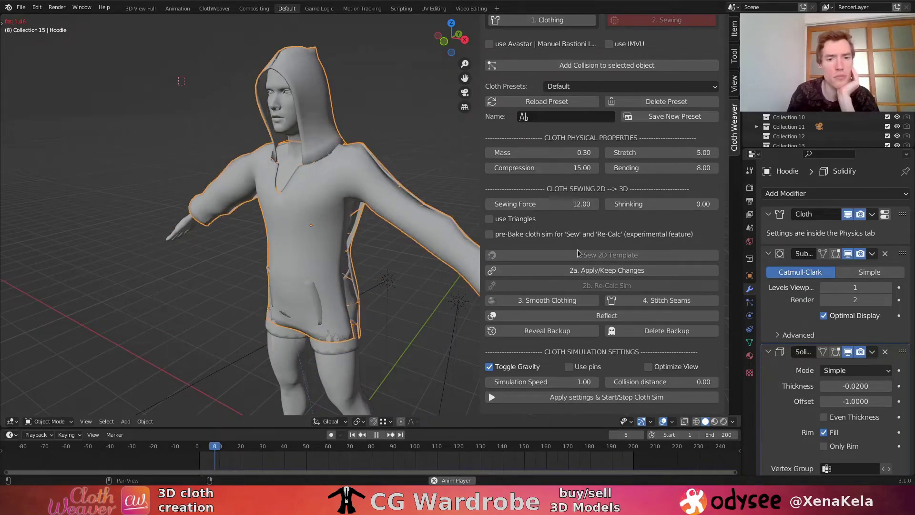
click(607, 397)
middle_drag(398, 231, 190, 224)
middle_drag(366, 199, 353, 155)
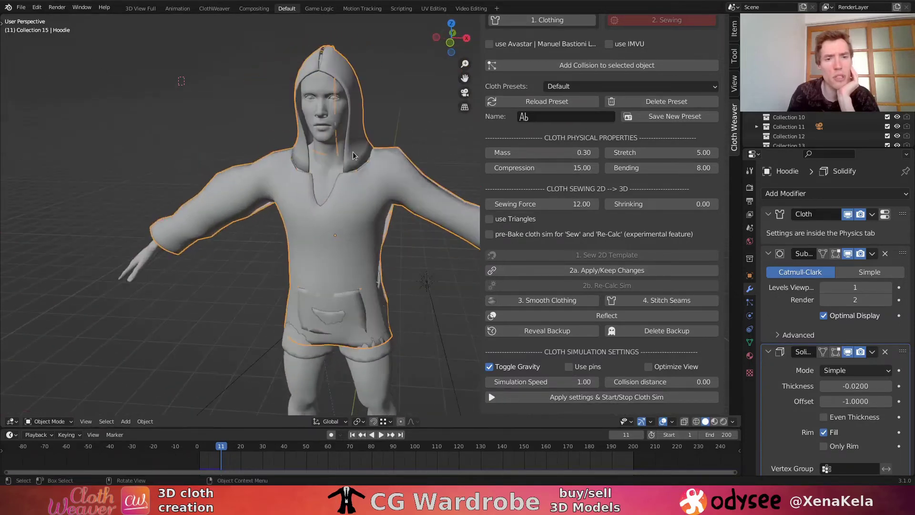
- Look over the draped hoodie from the front and side, briefly rerun the cloth simulation, and rewind it to frame 1
scroll(354, 155, down, 2)
scroll(353, 155, up, 4)
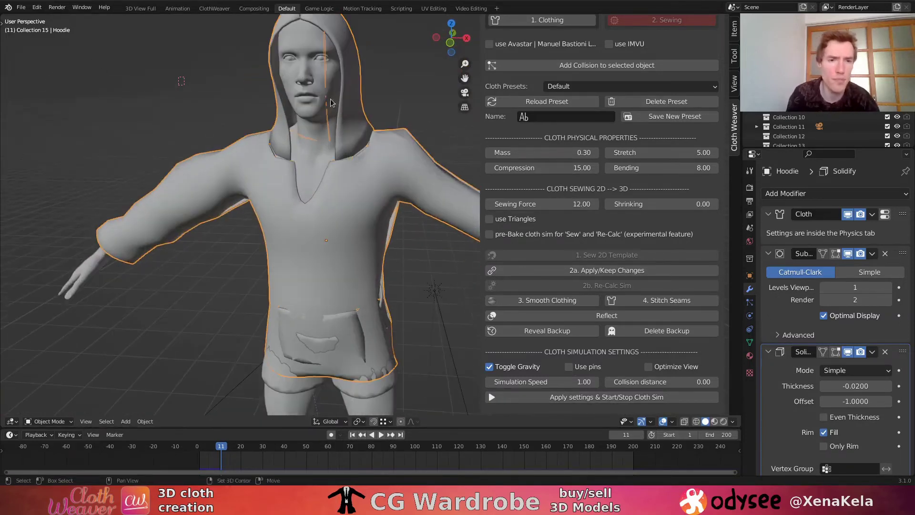
middle_drag(332, 102, 372, 213)
scroll(406, 181, down, 4)
scroll(410, 182, up, 5)
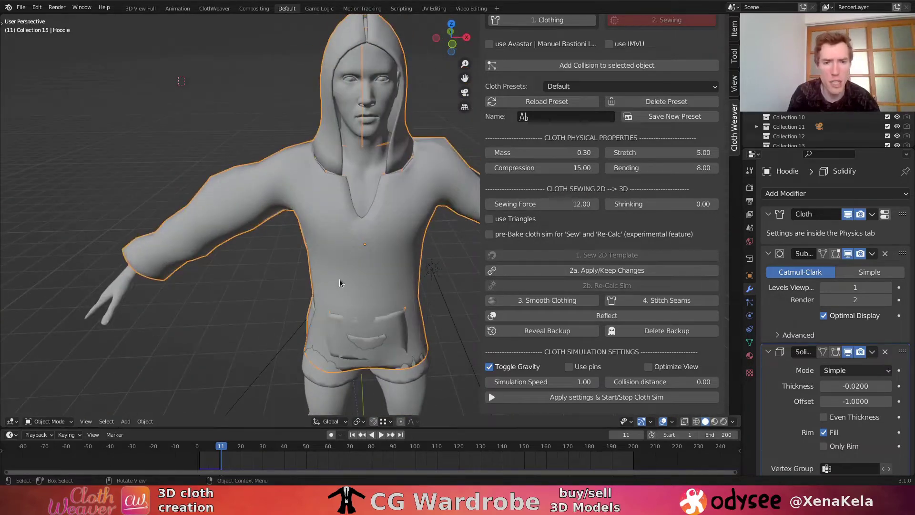
middle_drag(340, 283, 601, 387)
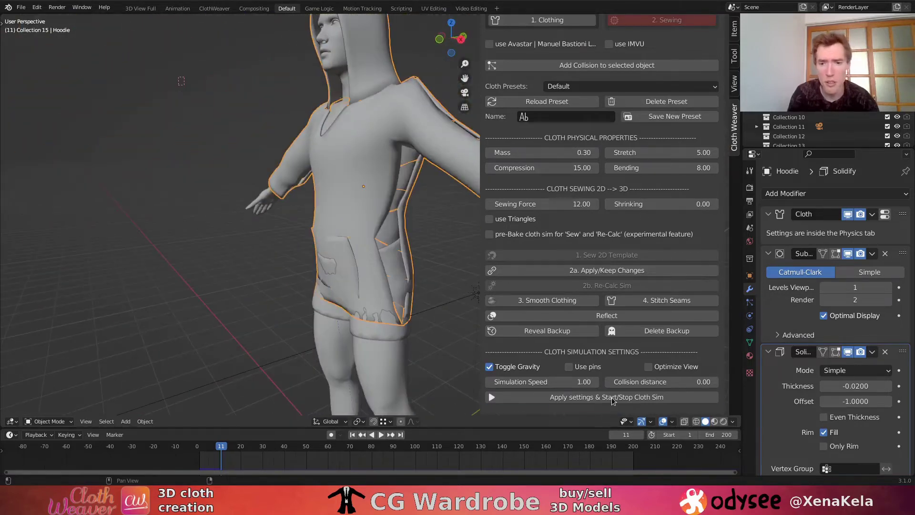
click(612, 398)
click(612, 398)
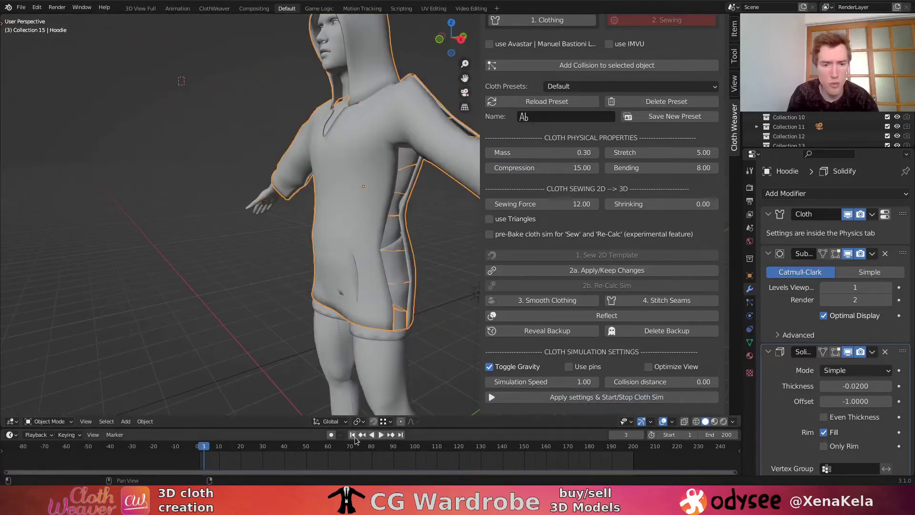
click(353, 435)
- In edit mode, widen the hoodie's waist row about 1.21 times along X with a proportional size of about 0.75
key(KP_1)
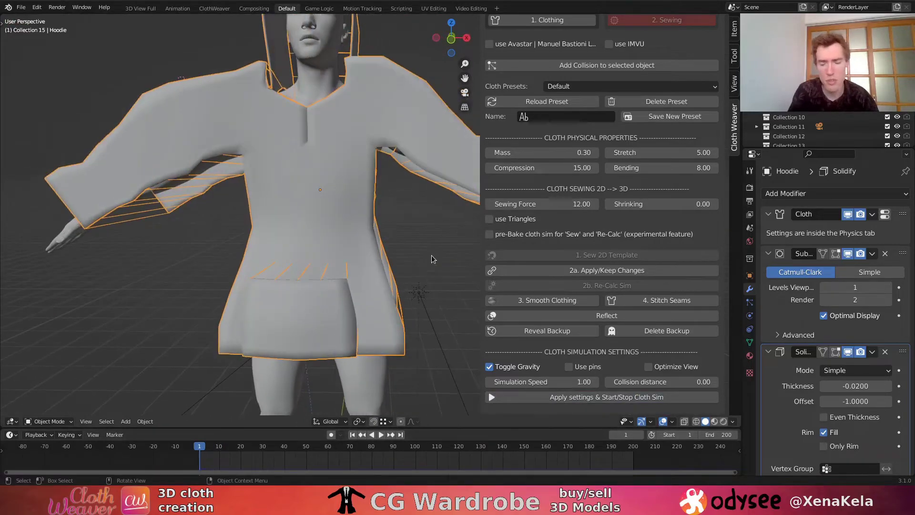
key(Tab)
middle_drag(423, 256, 405, 245)
key(KP_1)
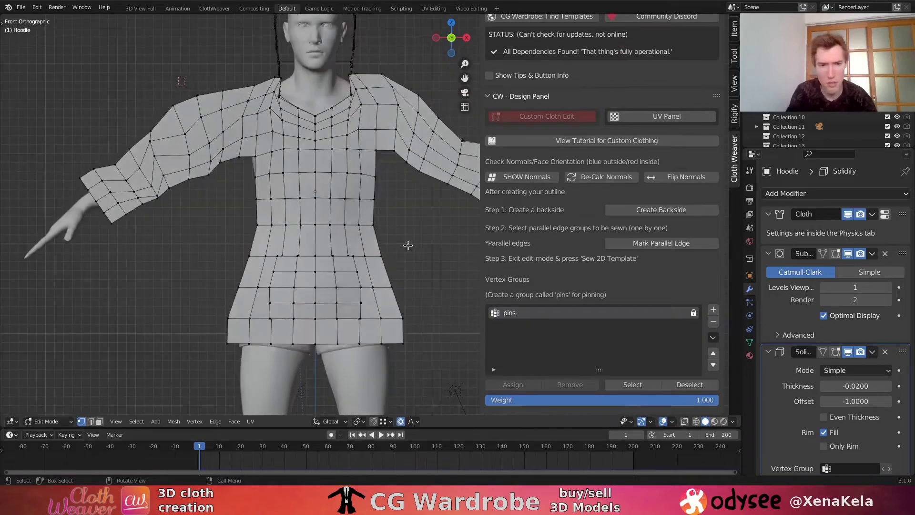
key(b)
drag(390, 215, 239, 233)
key(s)
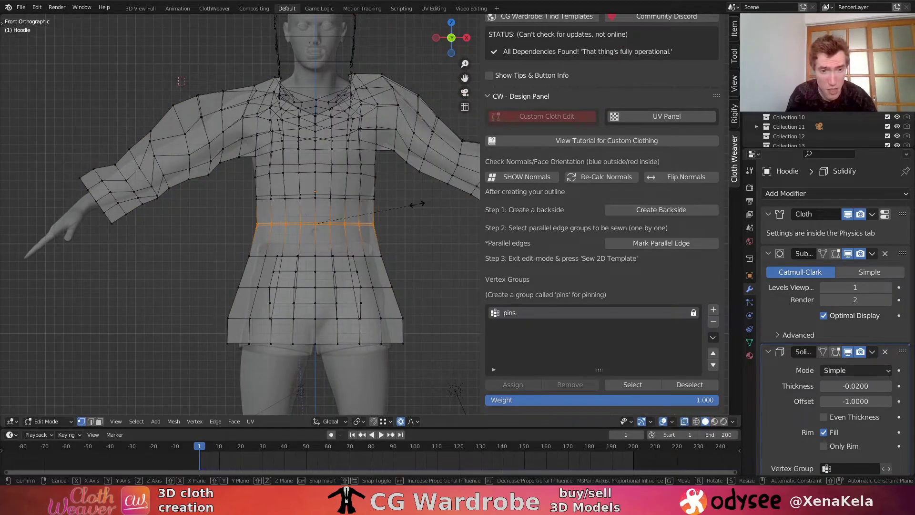
key(x)
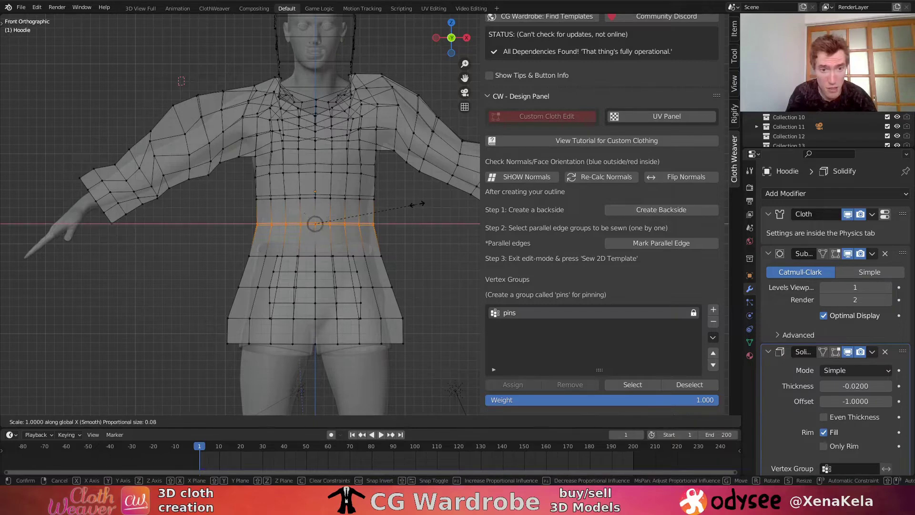
scroll(418, 204, down, 20)
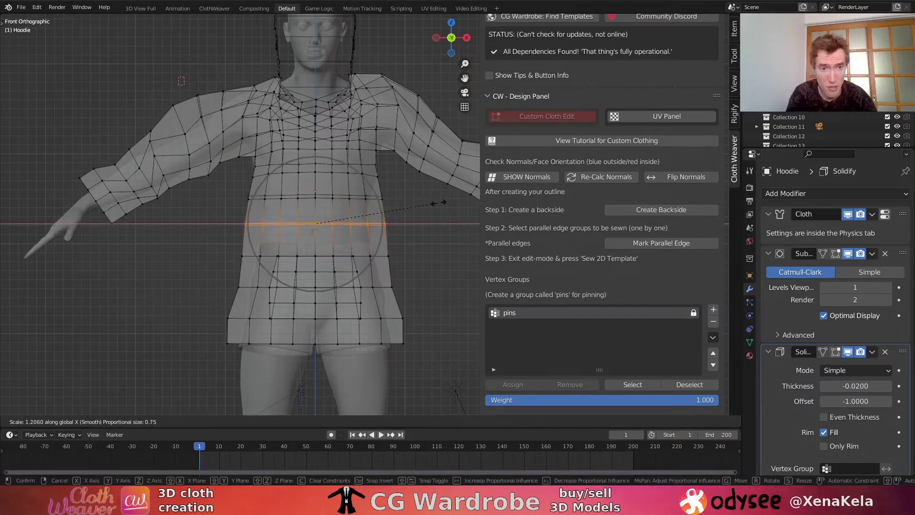
click(438, 203)
- Scale the vertices under both armpits apart about 1.18 times along X with a proportional size of about 0.68
key(a)
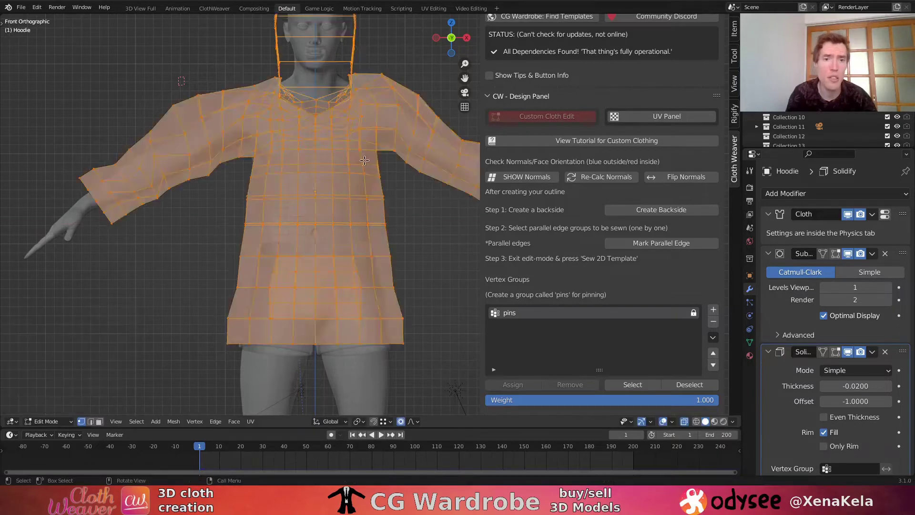
key(alt+a)
drag(370, 157, 252, 157)
key(s)
key(x)
scroll(415, 158, up, 3)
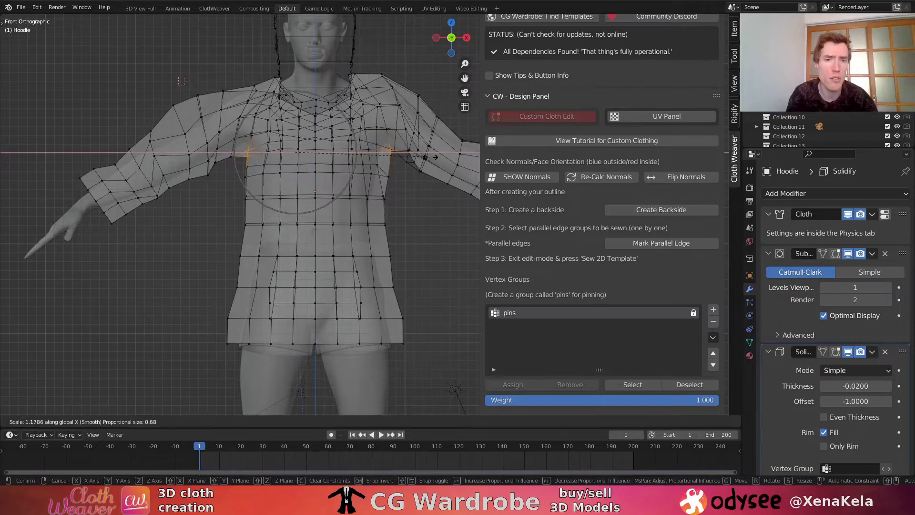
click(427, 158)
- Lower the underside of the +X sleeve near the armpit by about 0.085 along Z
click(408, 149)
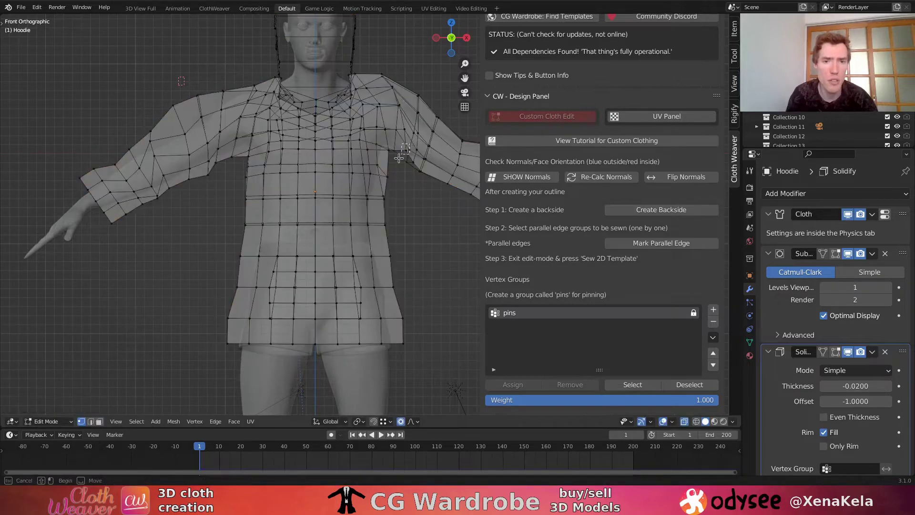
key(g)
key(z)
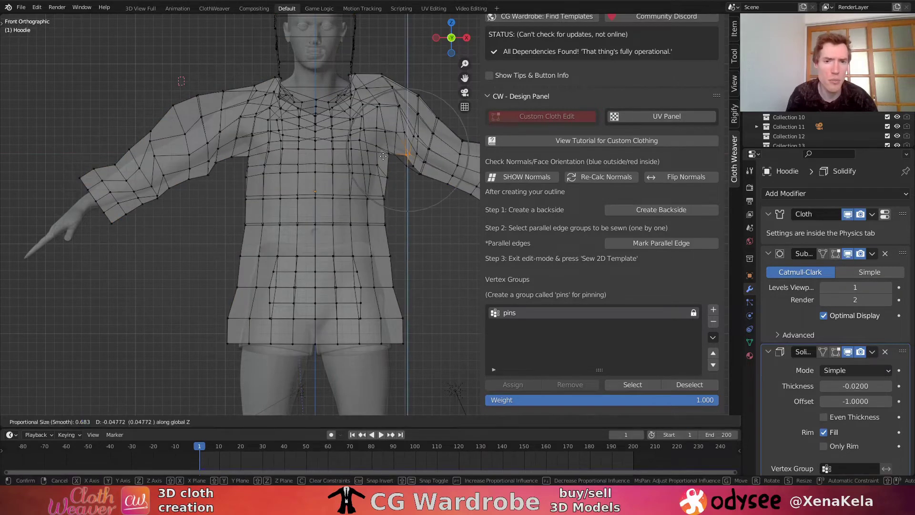
click(382, 159)
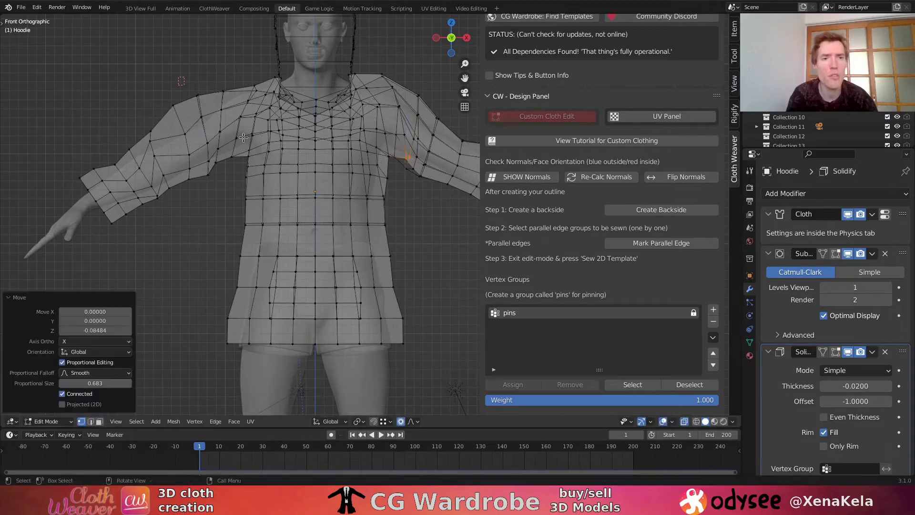
- Smooth the upper outline of the -X sleeve by lowering its upper-arm vertices along Z and moving the shoulder vertices slightly
click(198, 96)
key(g)
key(z)
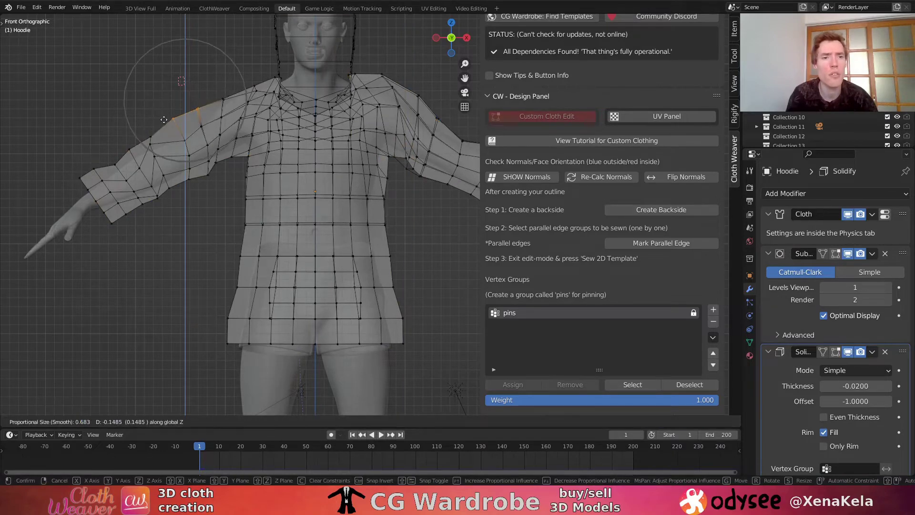
click(163, 120)
click(254, 86)
key(g)
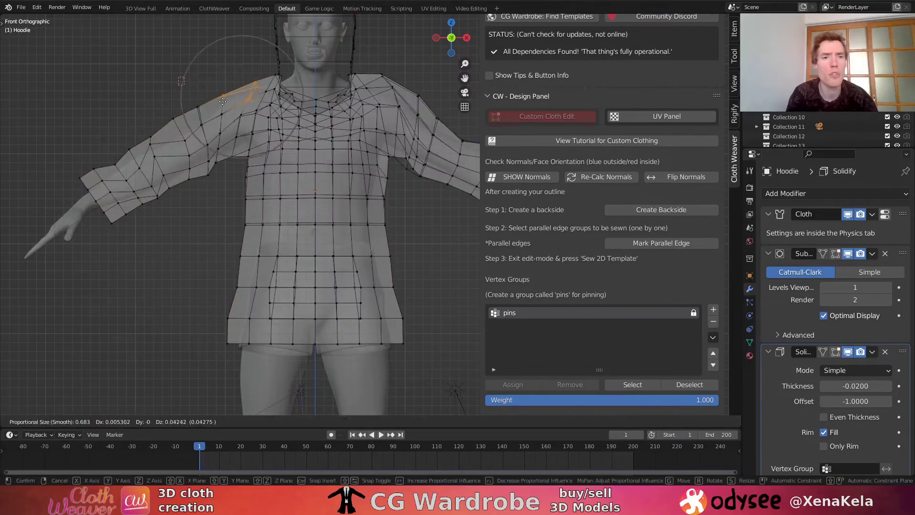
click(224, 97)
- Lower the top vertices of the +X shoulder by about 0.11 along Z
key(alt+a)
key(b)
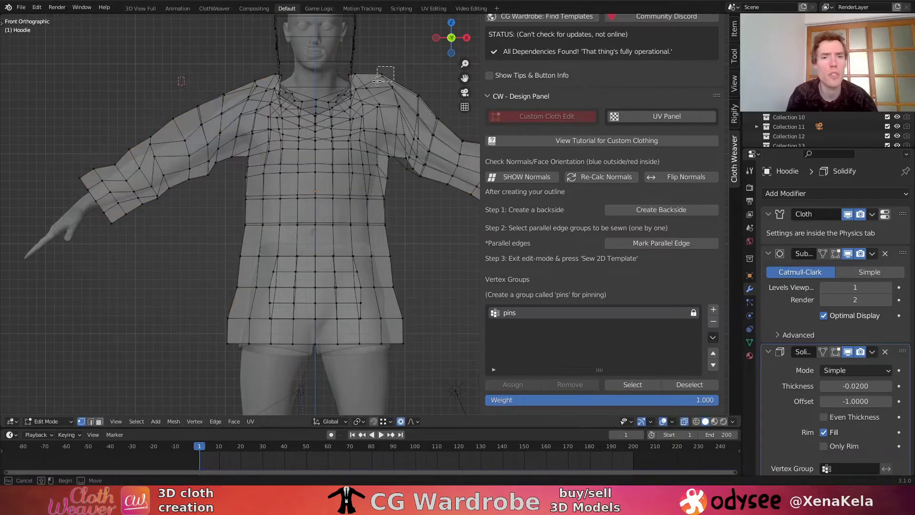
drag(377, 81, 387, 88)
key(g)
key(z)
click(376, 91)
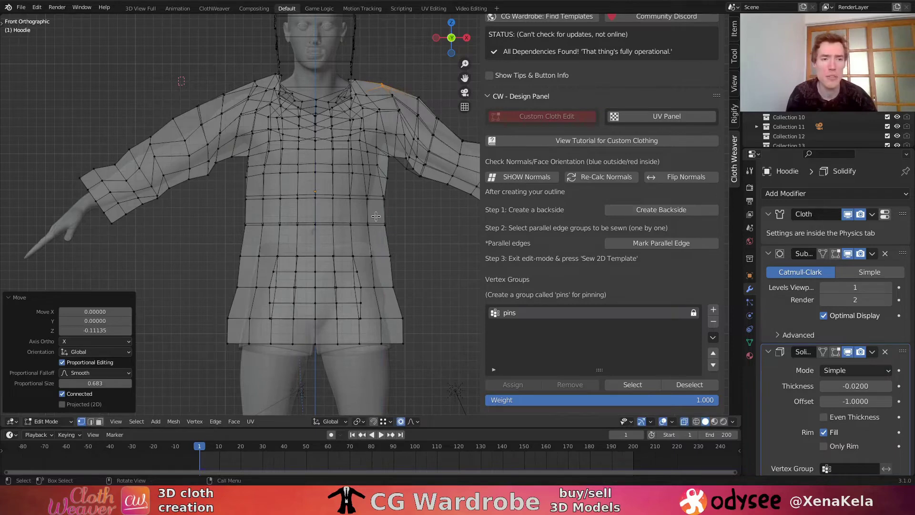
- Return to object mode, run the cloth simulation on the reshaped hoodie, and stop it to check the drape
key(Tab)
middle_drag(404, 171, 362, 178)
scroll(582, 365, down, 5)
scroll(582, 363, down, 4)
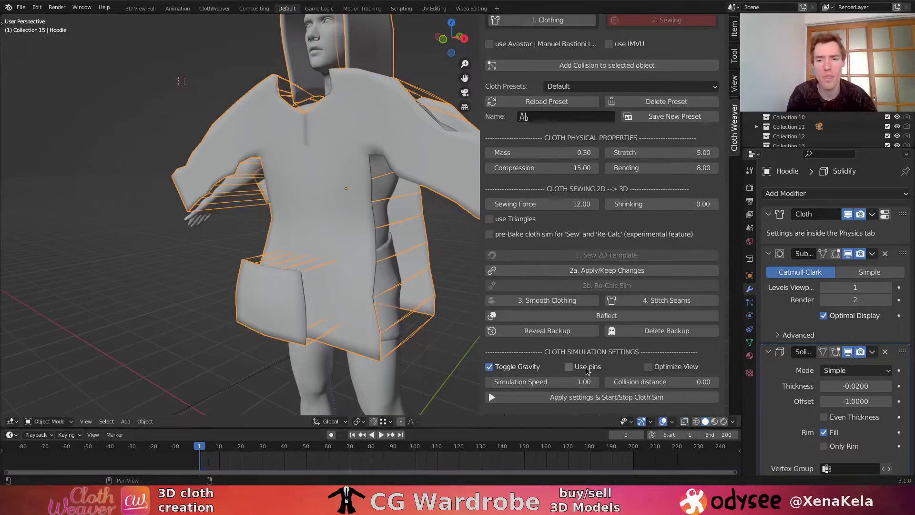
click(613, 397)
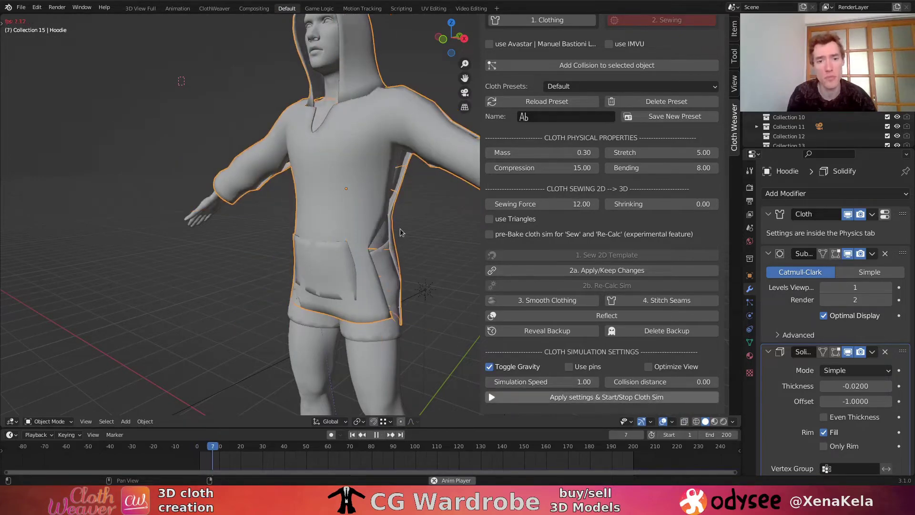
middle_drag(370, 159, 449, 203)
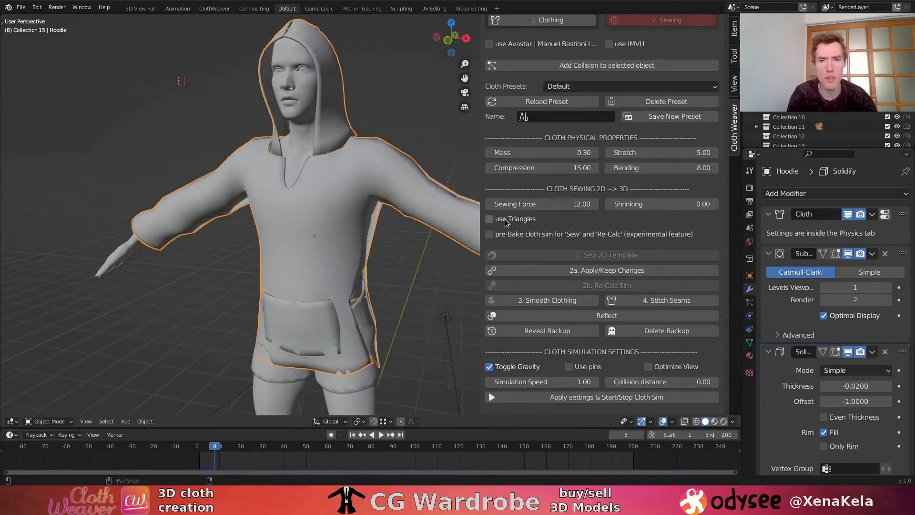
- Run the hoodie's cloth simulation with Use Triangles on, stop it at frame 11, and apply the draped shape
click(621, 398)
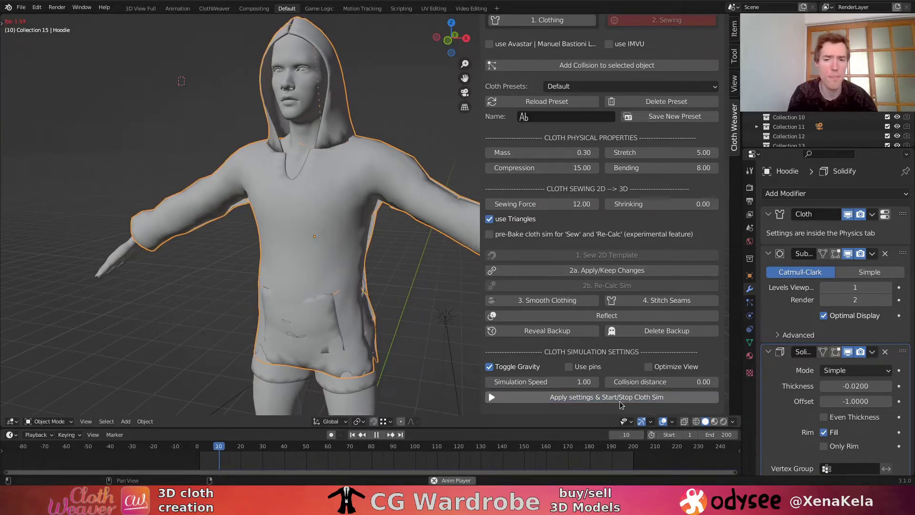
click(622, 404)
middle_drag(394, 256, 340, 204)
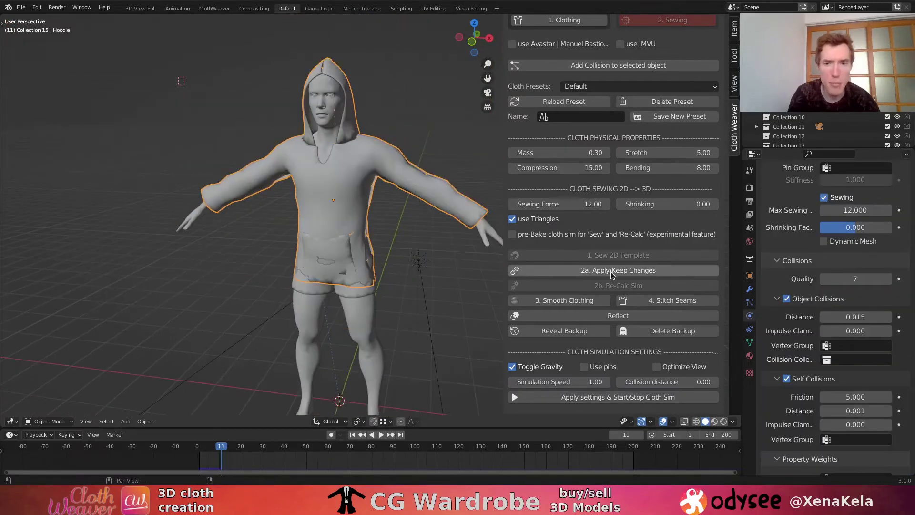
click(612, 272)
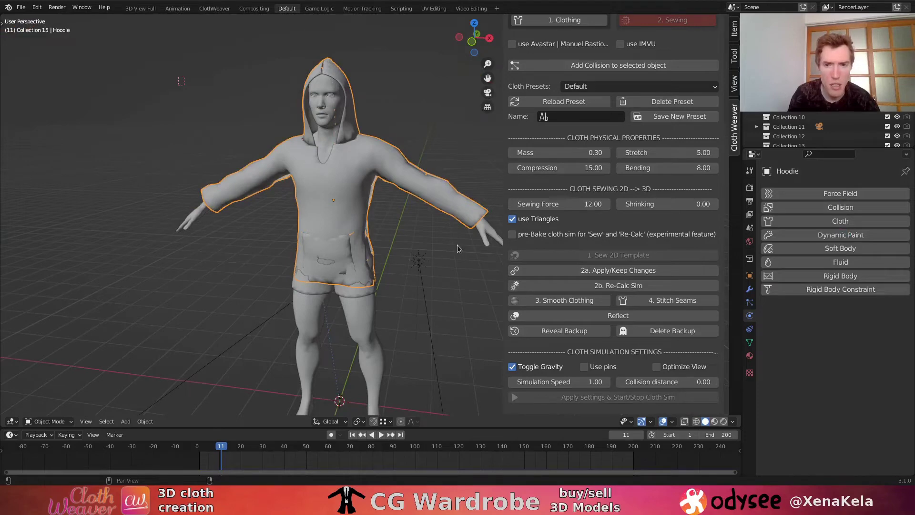
- Set the cloth's Sewing Force to 20, Mass to 0.5 and Simulation Speed to 0.75
click(563, 205)
text(20)
key(Return)
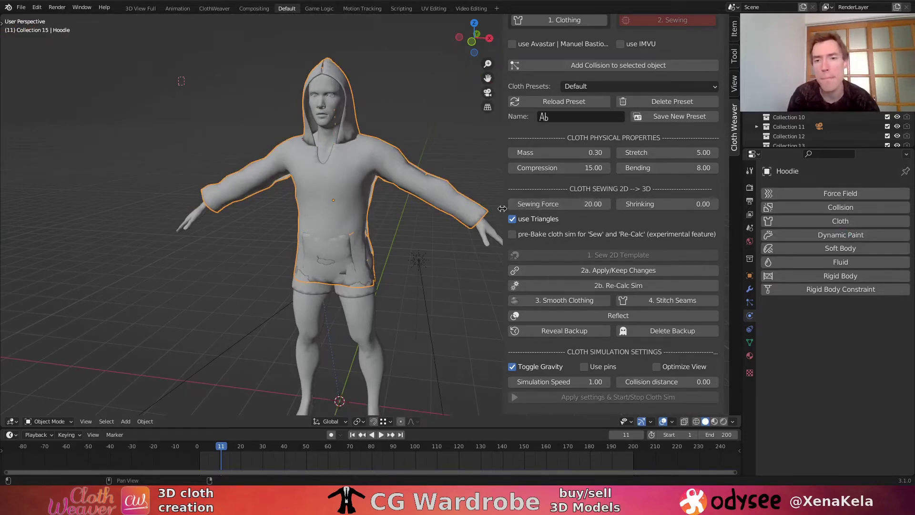
click(569, 152)
text(0.5)
key(Return)
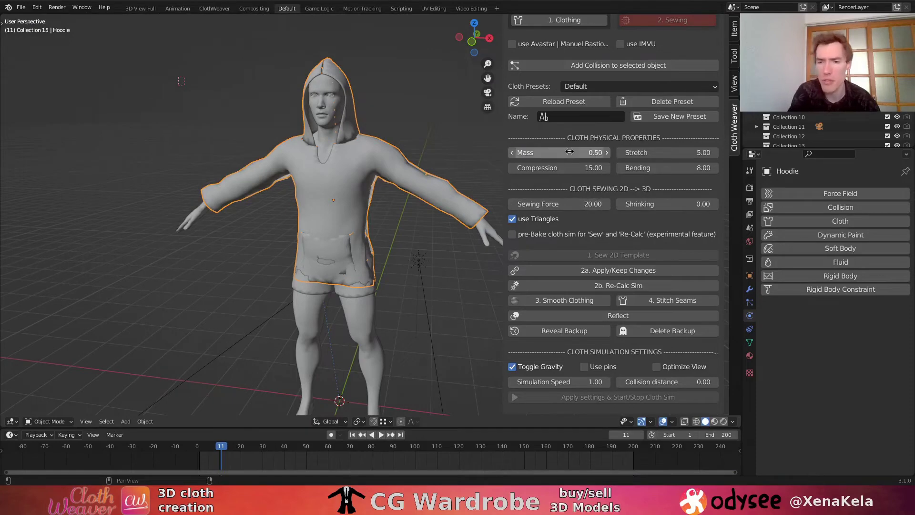
scroll(396, 186, up, 3)
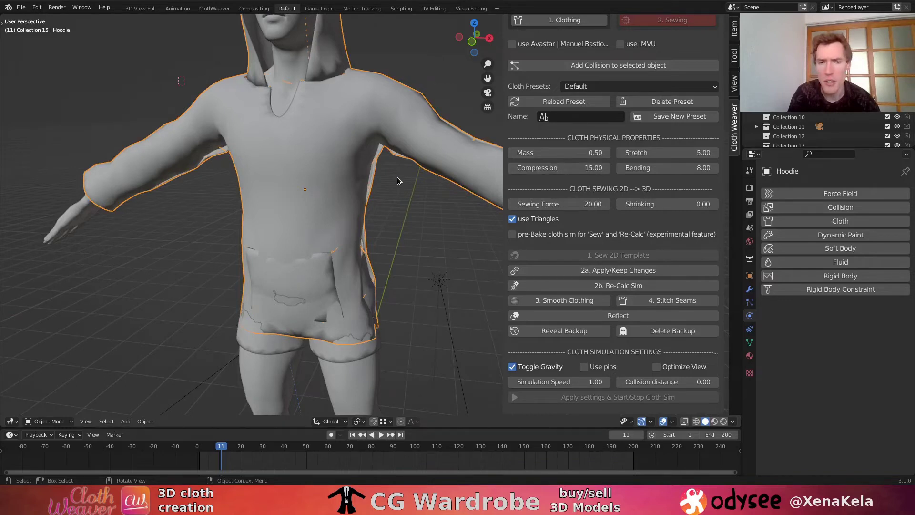
click(581, 382)
text(0.75)
key(Return)
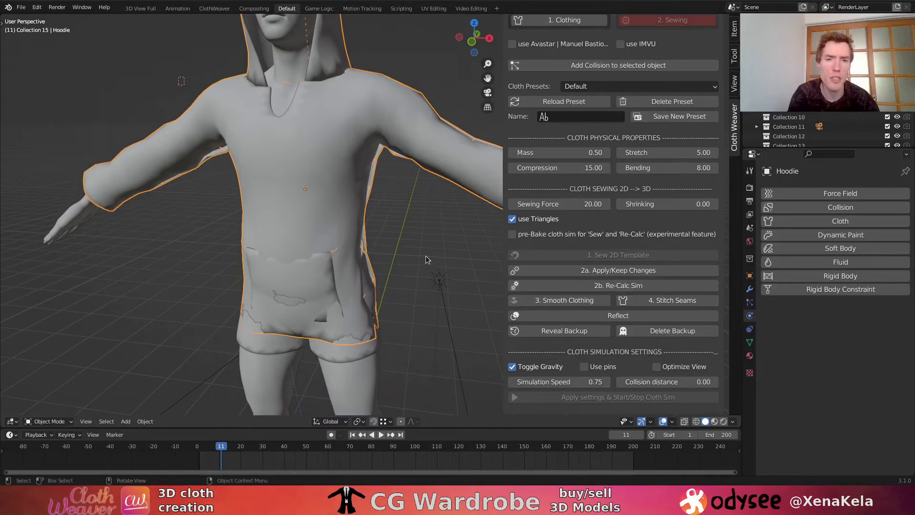
- In edit mode, pull the hoodie's lower back away from the body along Y with a proportional size of about 0.91
key(Tab)
middle_drag(400, 216, 423, 225)
key(g)
key(z)
click(342, 171)
key(g)
scroll(419, 210, up, 2)
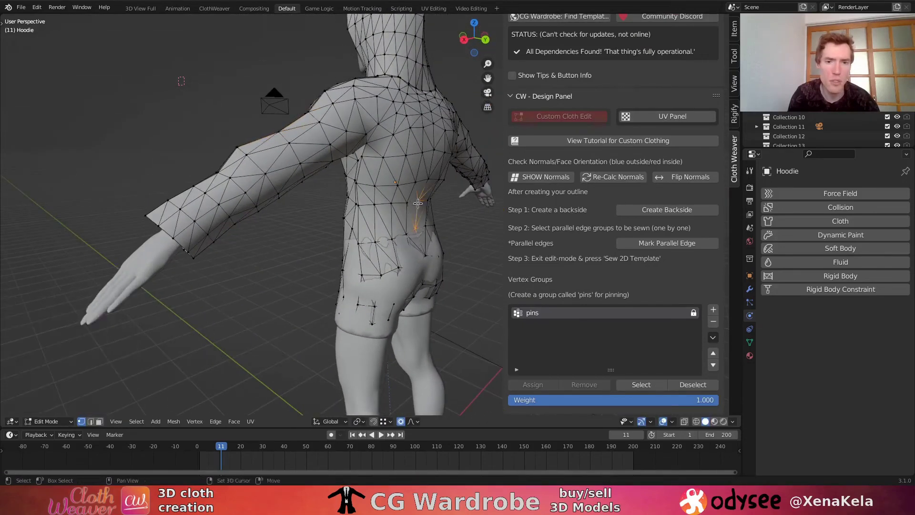
key(y)
scroll(422, 207, down, 5)
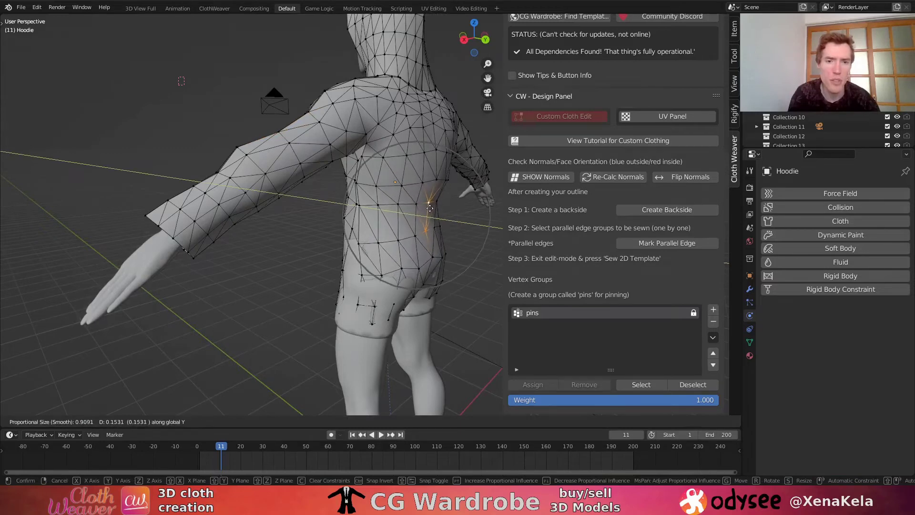
click(427, 236)
- Move the hoodie's back hem outward by about 0.116 along Y so it clears the shorts
click(371, 321)
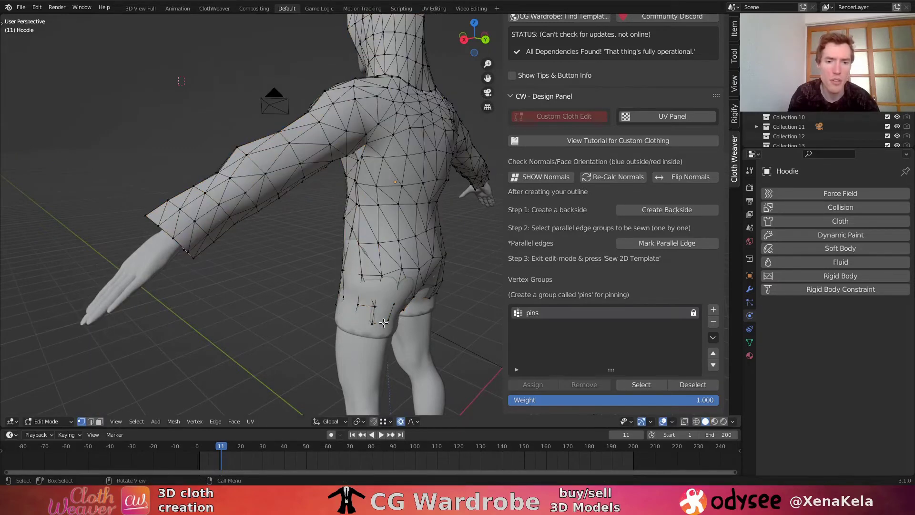
key(g)
key(y)
click(397, 318)
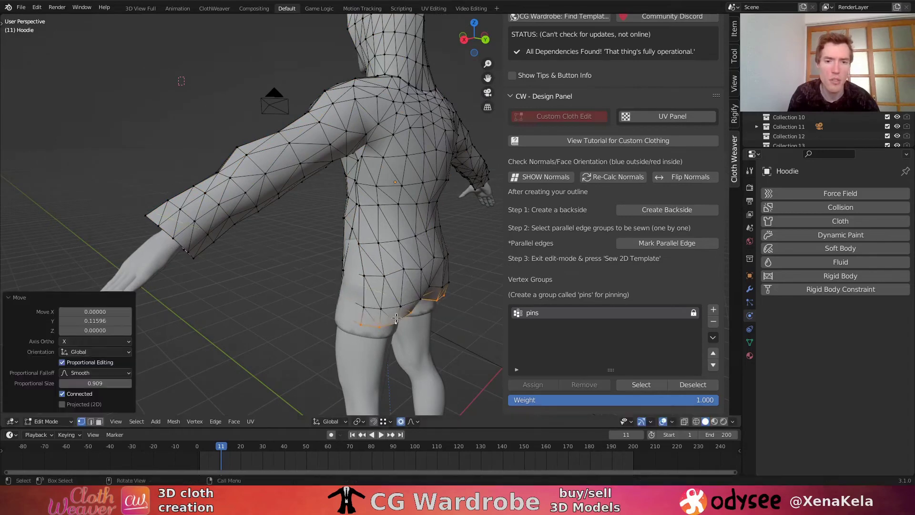
- Pull the hoodie's front hem forward along Y and scale it by 1.09, using a proportional size of 1.21
middle_drag(397, 319, 334, 300)
key(g)
key(y)
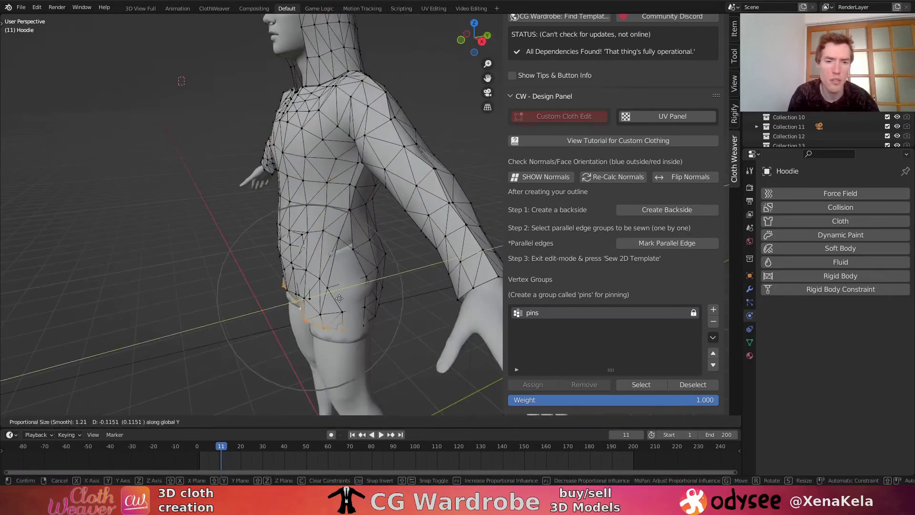
click(340, 299)
key(s)
click(305, 256)
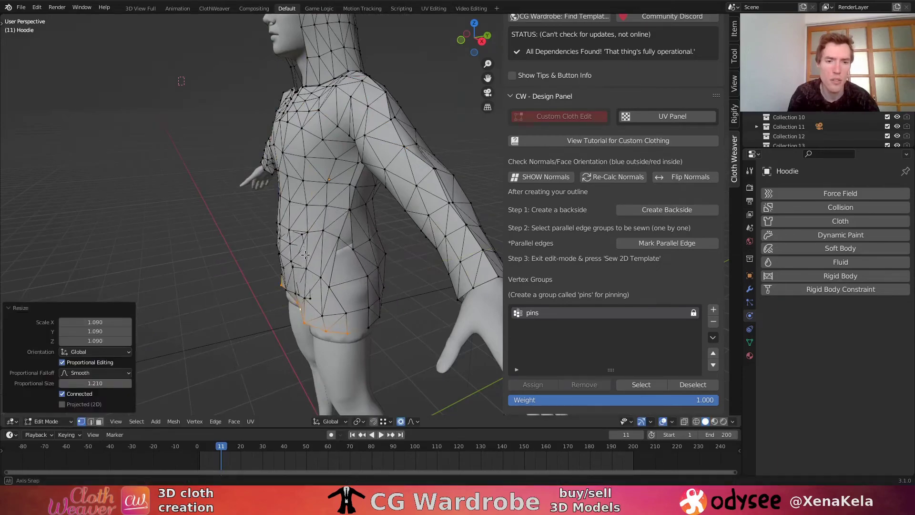
middle_drag(305, 255, 425, 261)
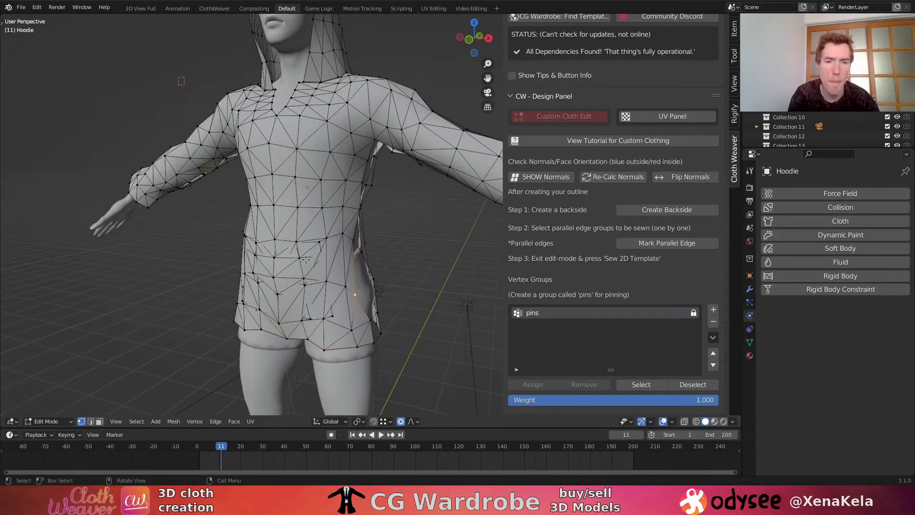
- Move the hoodie's lower side vertex outward by about 0.07 X, 0.113 Y and 0.049 Z with a proportional size of 0.424
middle_drag(305, 259, 282, 252)
key(g)
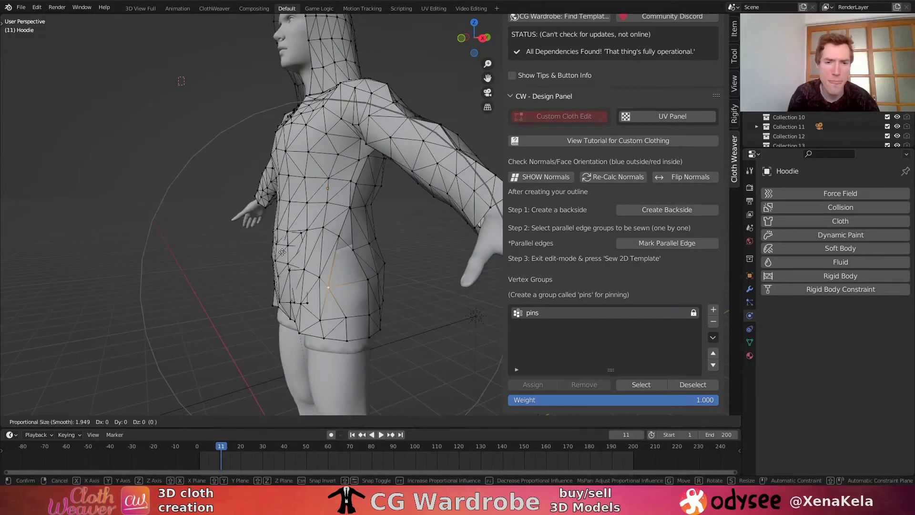
scroll(286, 248, up, 16)
click(307, 240)
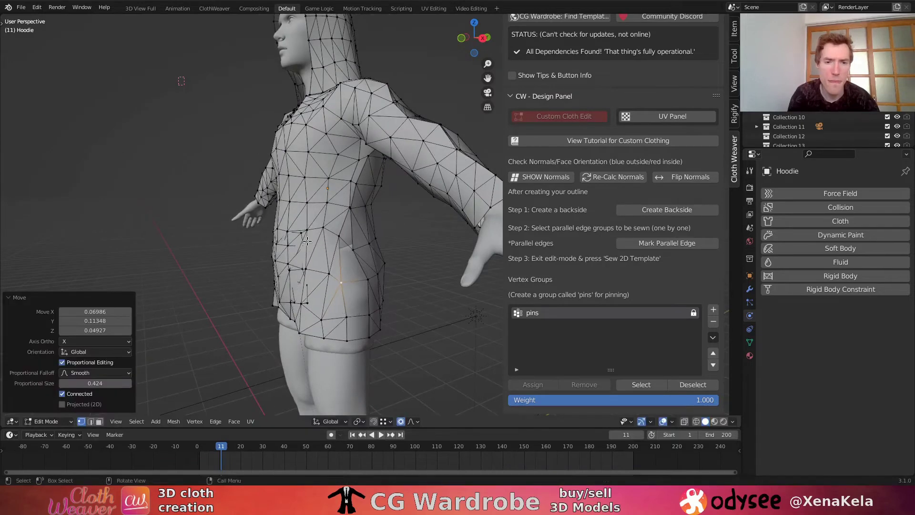
middle_drag(307, 241, 414, 229)
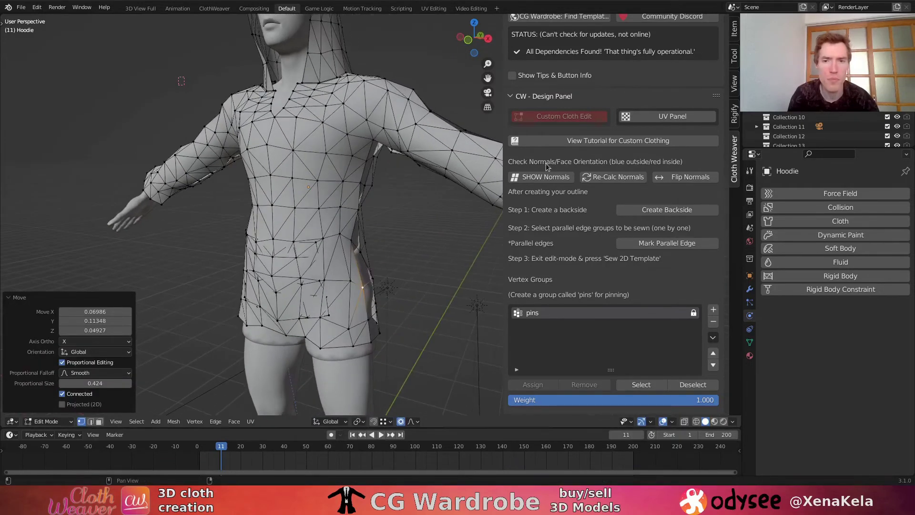
- Check the hoodie's face orientation by turning the normals display on and back off
click(544, 181)
mouse_move(382, 200)
middle_down()
mouse_move(331, 200)
mouse_move(372, 199)
middle_up()
click(541, 177)
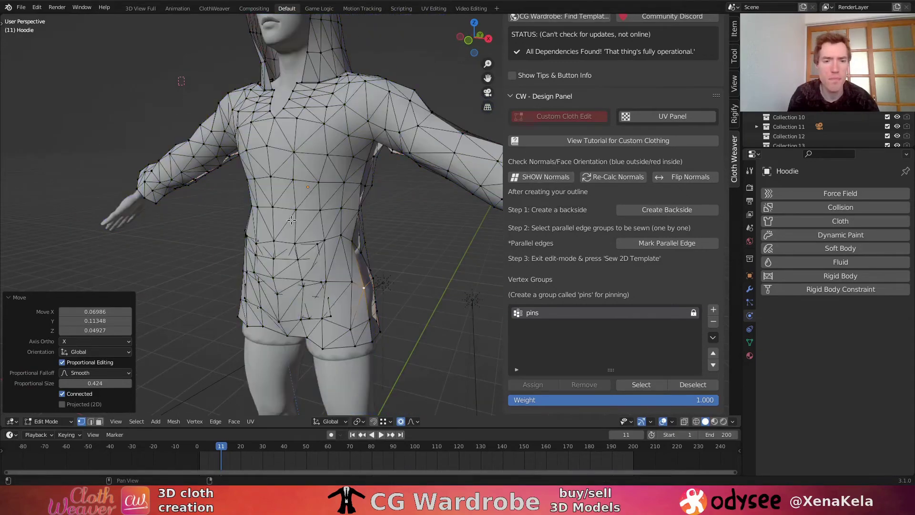
scroll(317, 208, up, 3)
scroll(317, 208, down, 3)
- Pull the vertex at the hoodie's lower front forward by about 0.122 along Y with a proportional size of about 0.83
middle_drag(317, 208, 337, 235)
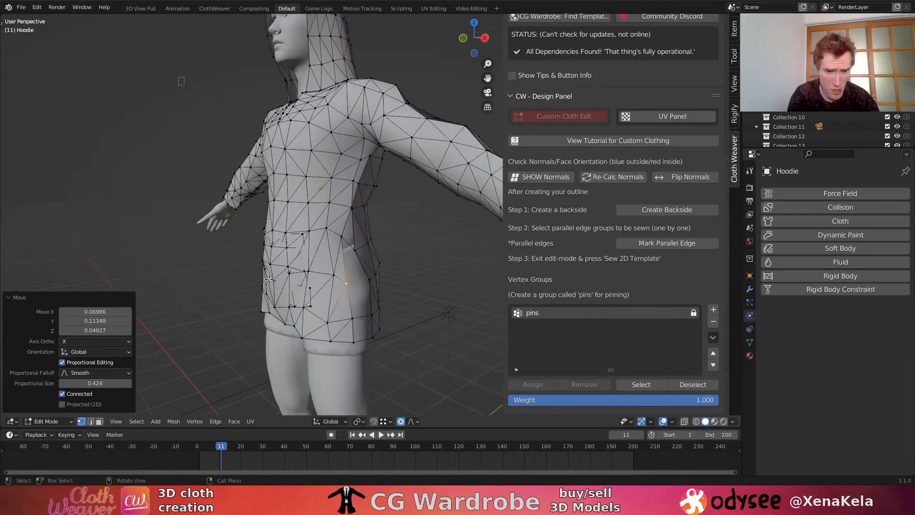
key(g)
key(y)
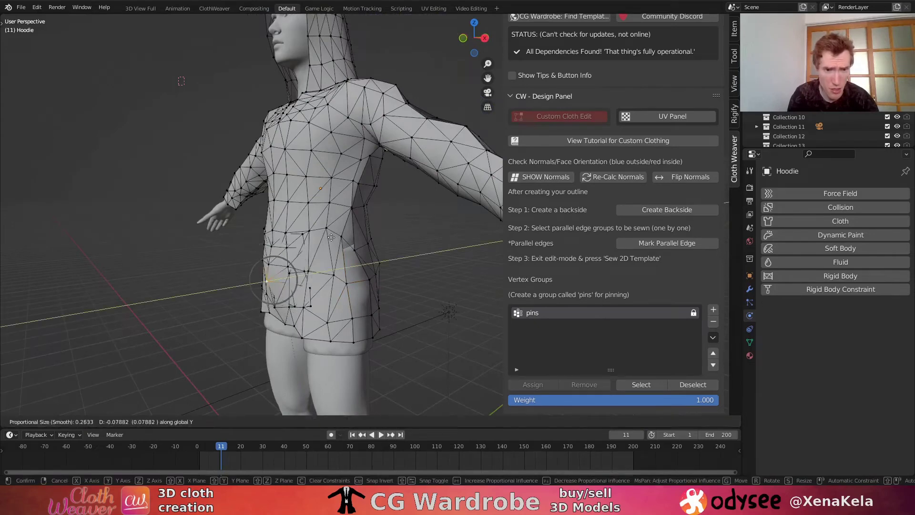
click(330, 236)
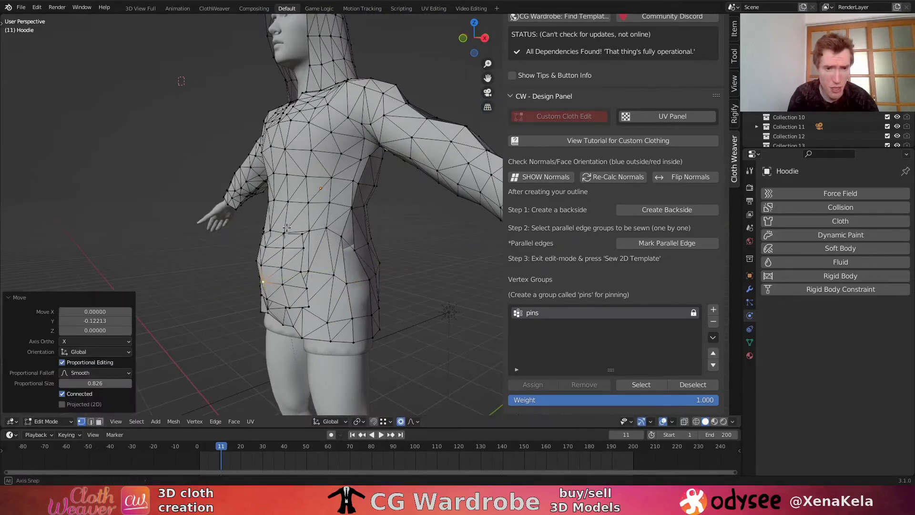
middle_drag(330, 237, 328, 180)
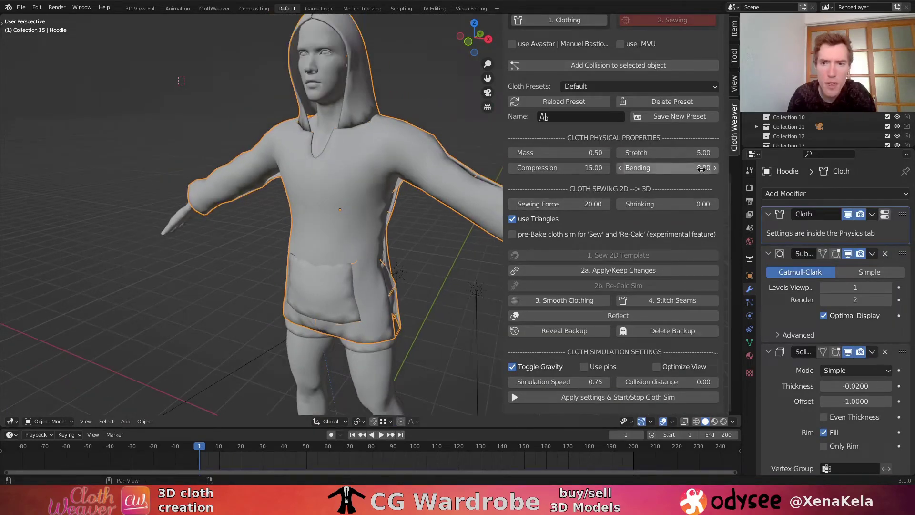
- Try a Bending value of 5 for the hoodie's cloth
click(701, 169)
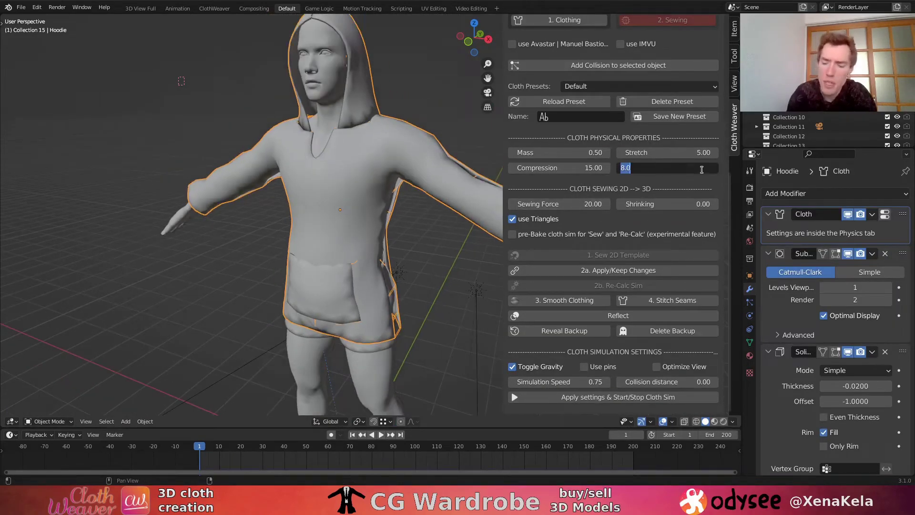
text(5)
key(Return)
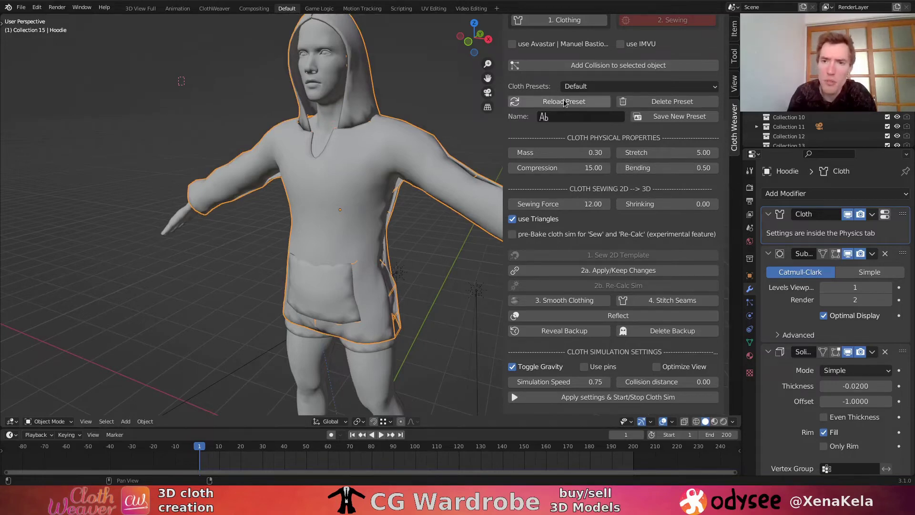
- With the Default cloth preset reloaded, run the hoodie's cloth simulation and stop it at frame 13
click(628, 398)
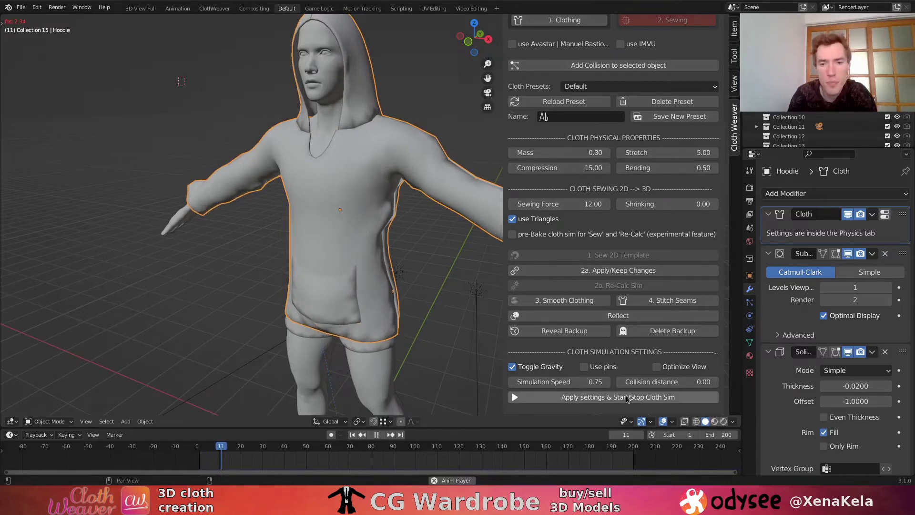
click(627, 400)
middle_drag(418, 245, 377, 234)
- Keep the hoodie's simulated shape and smooth the clothing
click(594, 273)
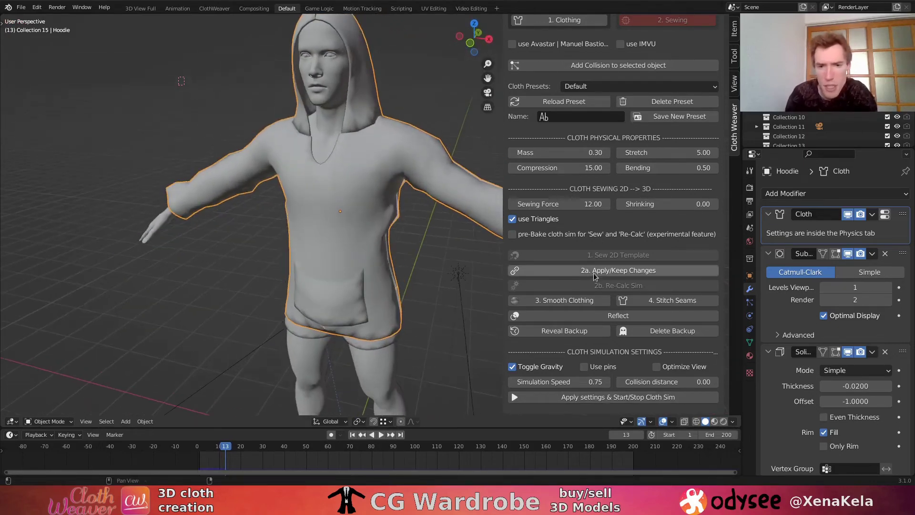
click(577, 299)
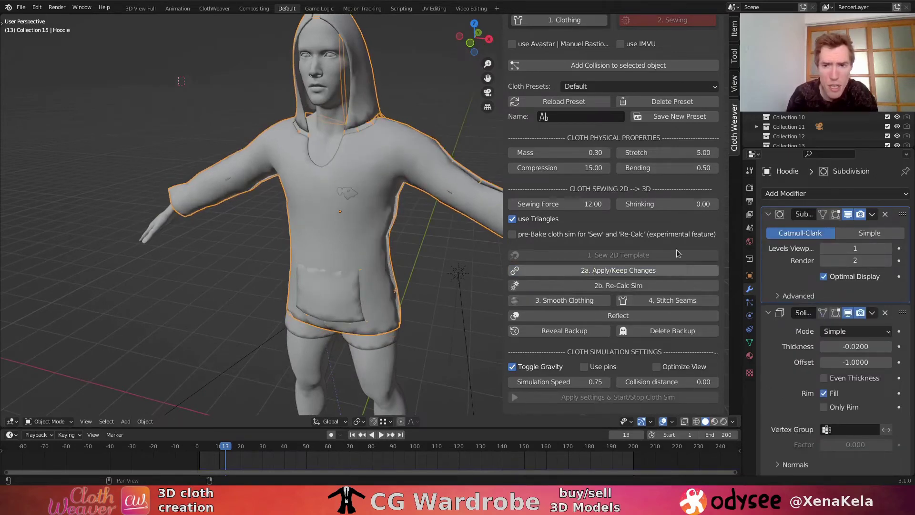
- Set the hoodie's Shrinking value to -0.02
click(679, 207)
click(657, 206)
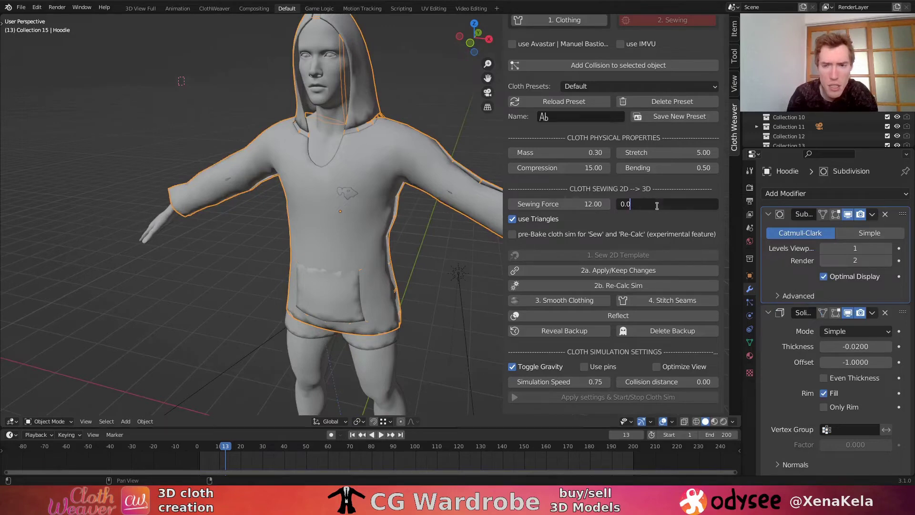
key(Return)
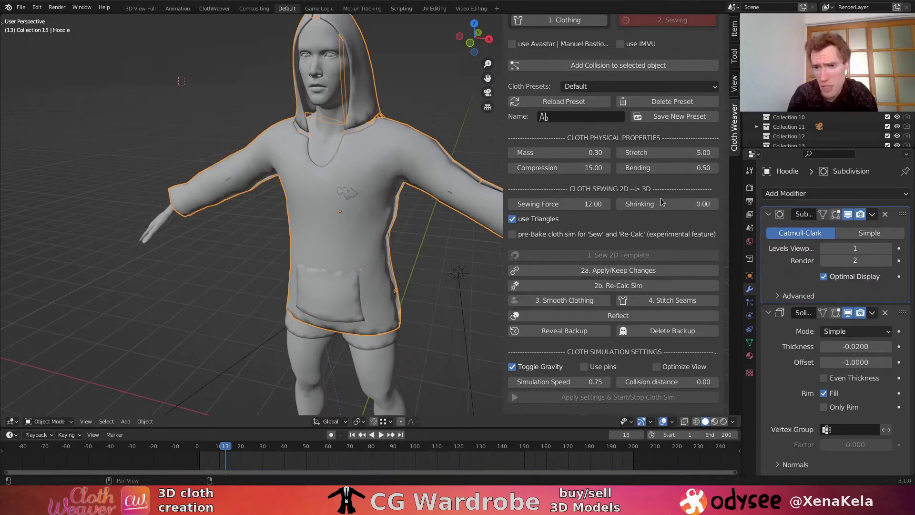
click(659, 204)
text(-0.0)
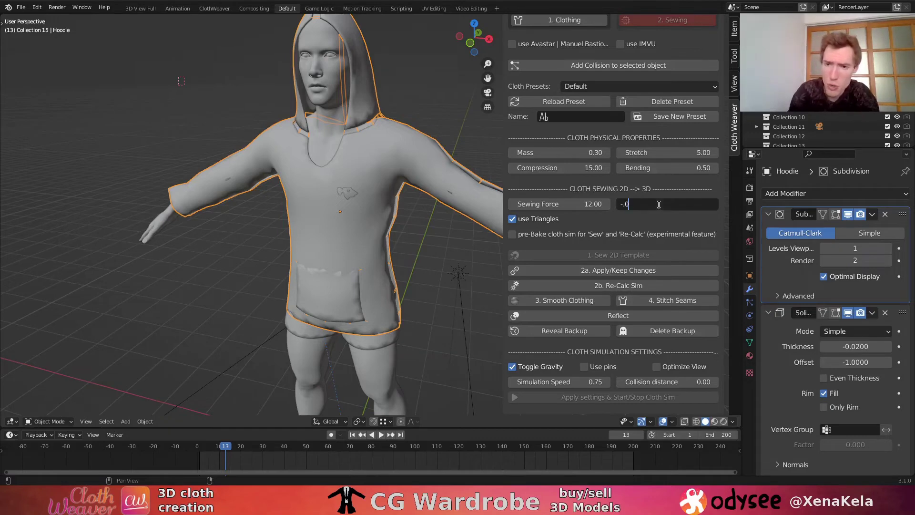
text(2)
key(Return)
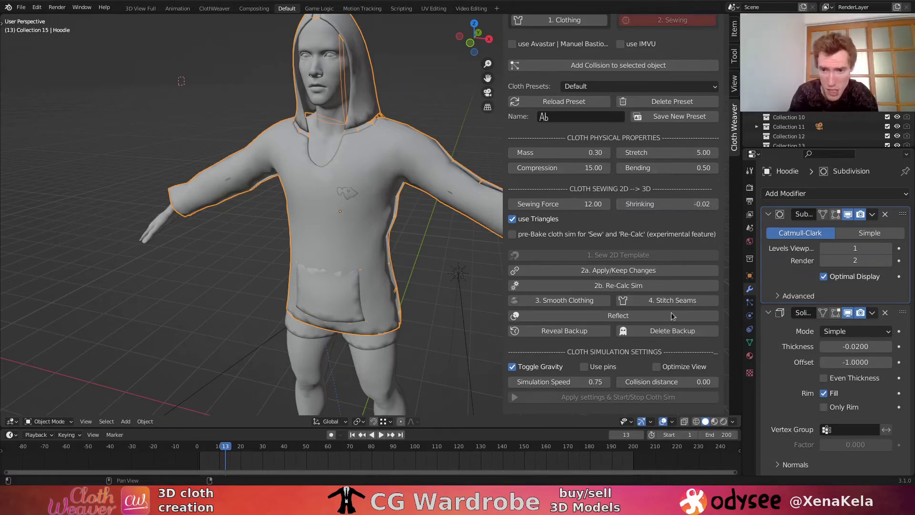
- Recalculate the hoodie's cloth simulation with the new shrinking value and stop it at frame 19
click(614, 285)
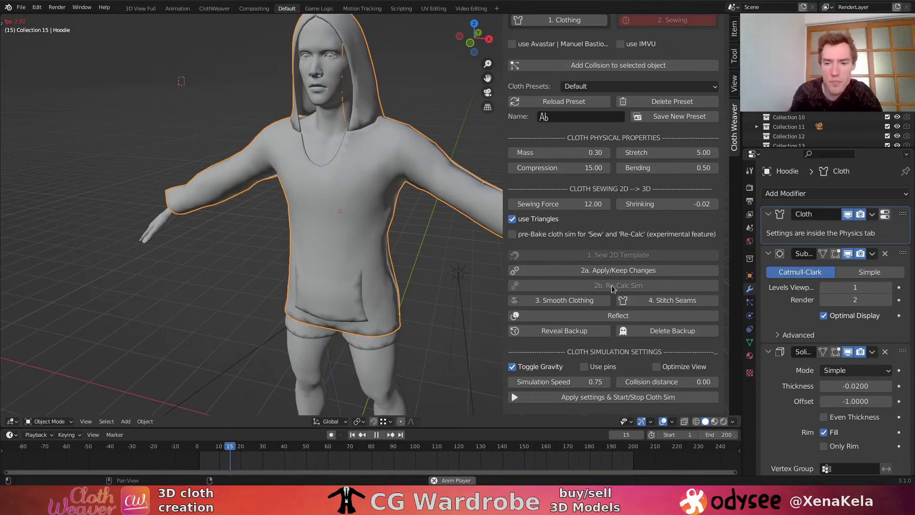
click(611, 400)
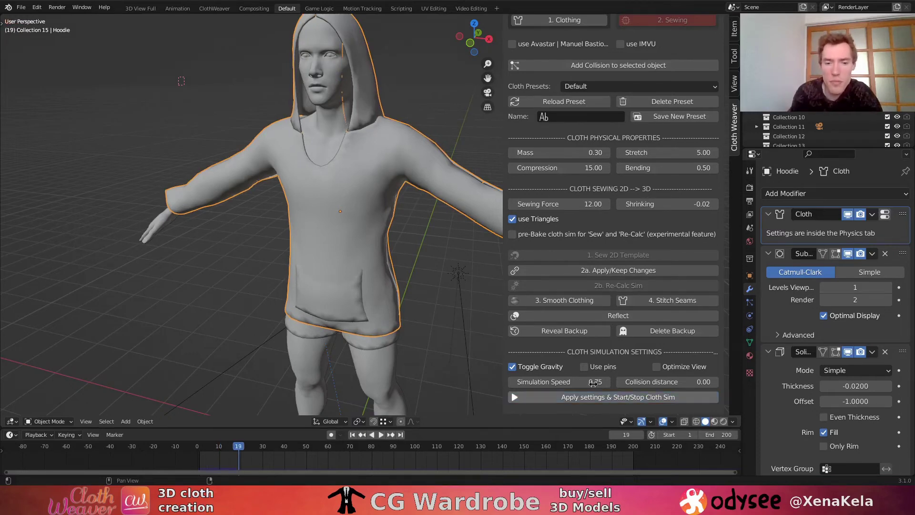
middle_drag(309, 254, 333, 193)
scroll(370, 218, down, 3)
scroll(370, 219, up, 2)
scroll(371, 219, down, 4)
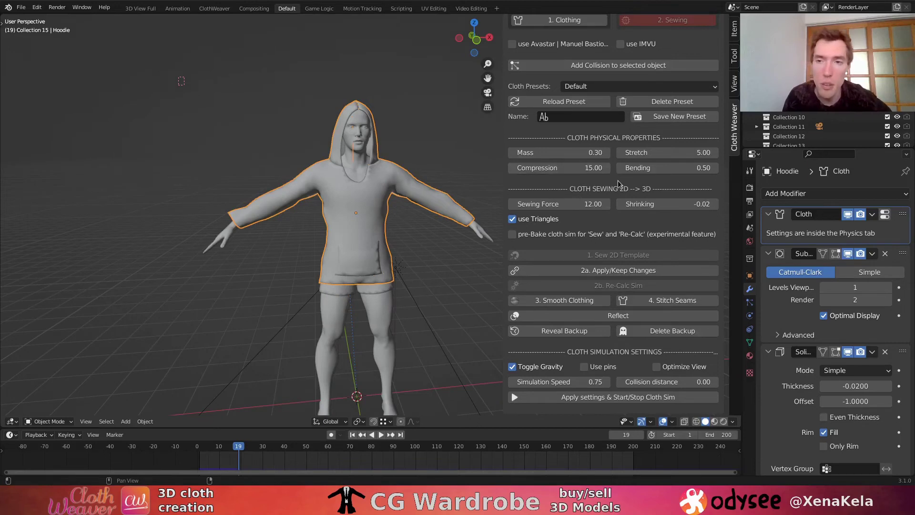
scroll(619, 183, up, 8)
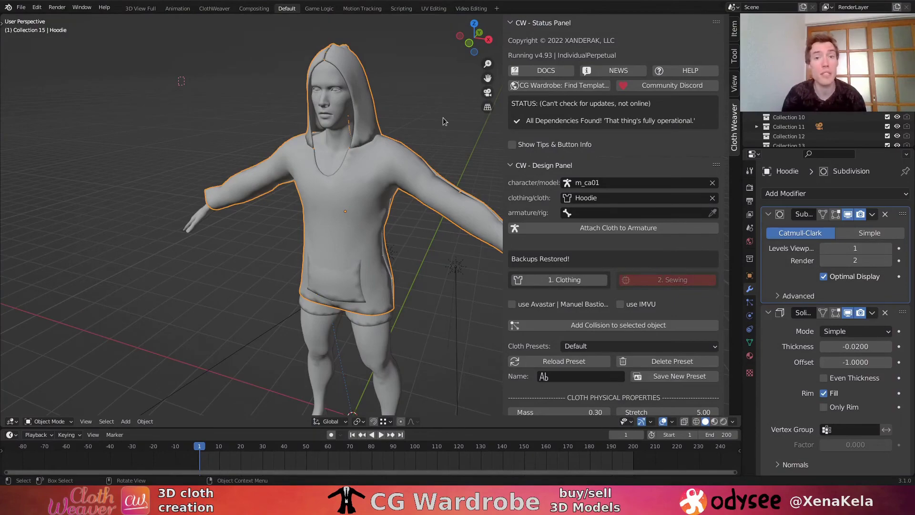
- Switch to the web browser and bring up the XenaKela channel on YouTube and on Odysee
key(alt+Tab)
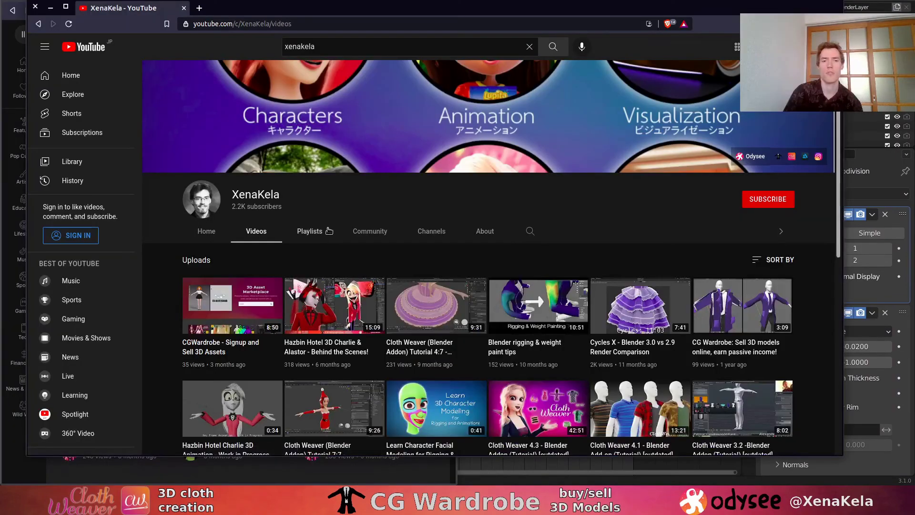
drag(460, 8, 913, 191)
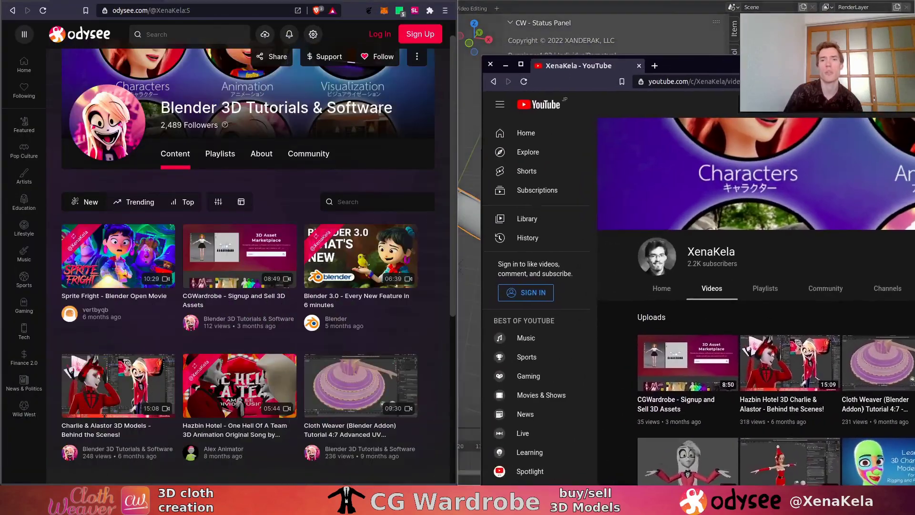
drag(257, 1, 494, 7)
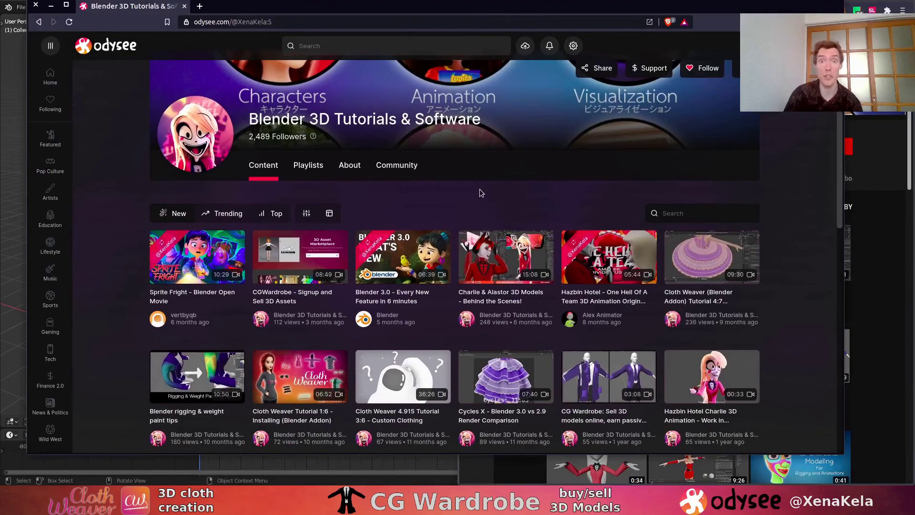
- Browse the XenaKela channel's uploads on Odysee and place its window beside the YouTube channel
scroll(501, 250, down, 3)
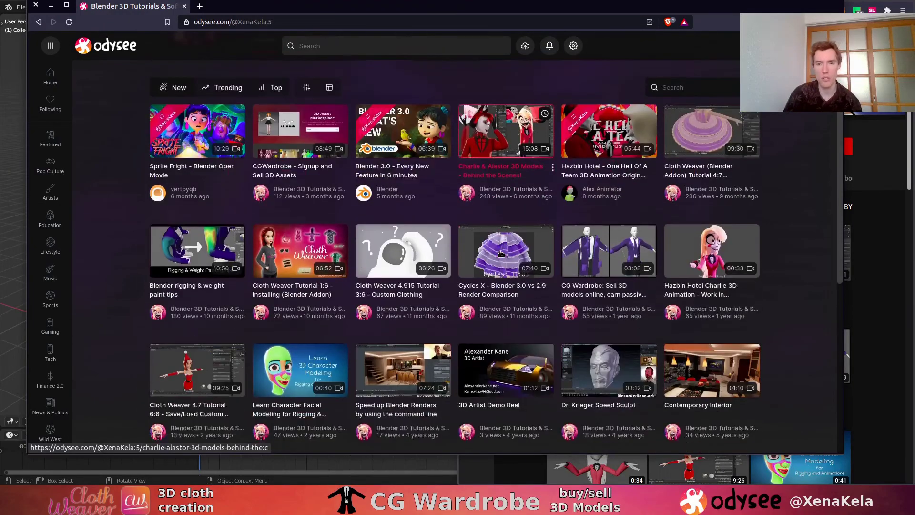
scroll(500, 253, down, 5)
scroll(542, 152, up, 8)
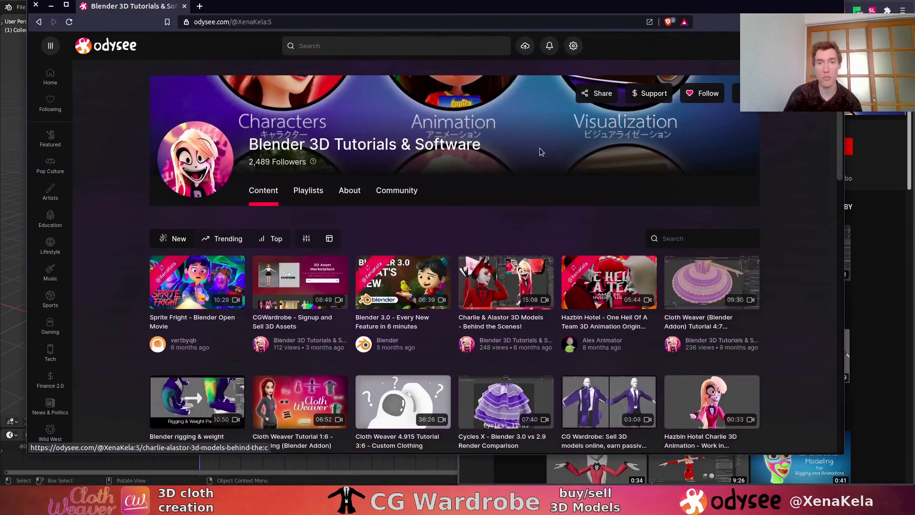
drag(489, 13, 2, 124)
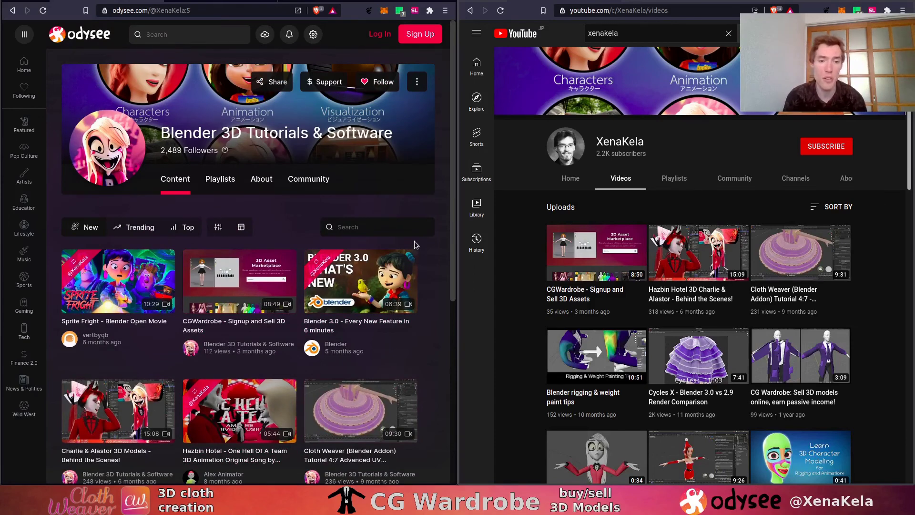
scroll(428, 244, down, 2)
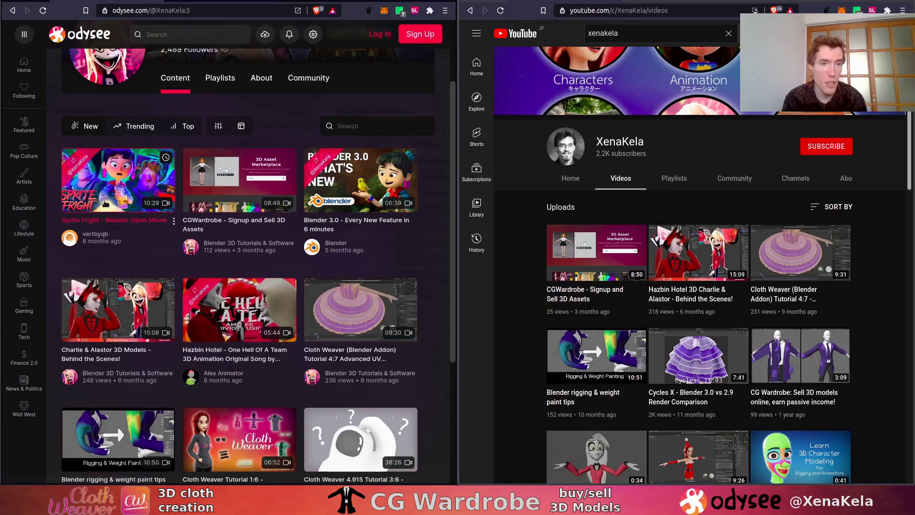
scroll(105, 203, up, 2)
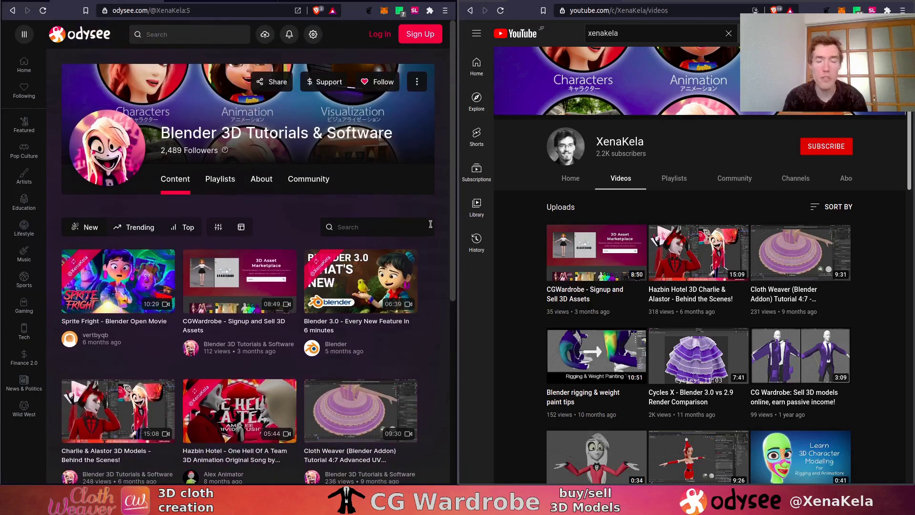